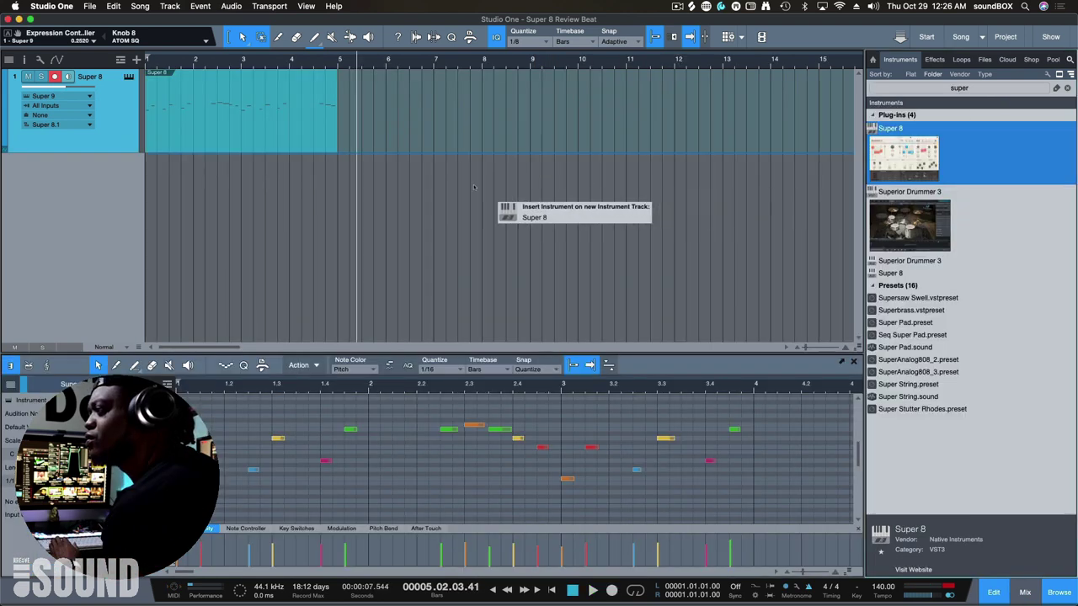
Insert a second Super 8 instrument on a new track and look at its preset browser and plug-in options
{"action": "left_click_drag", "start_coordinate": [474, 187], "coordinate": [387, 188]}
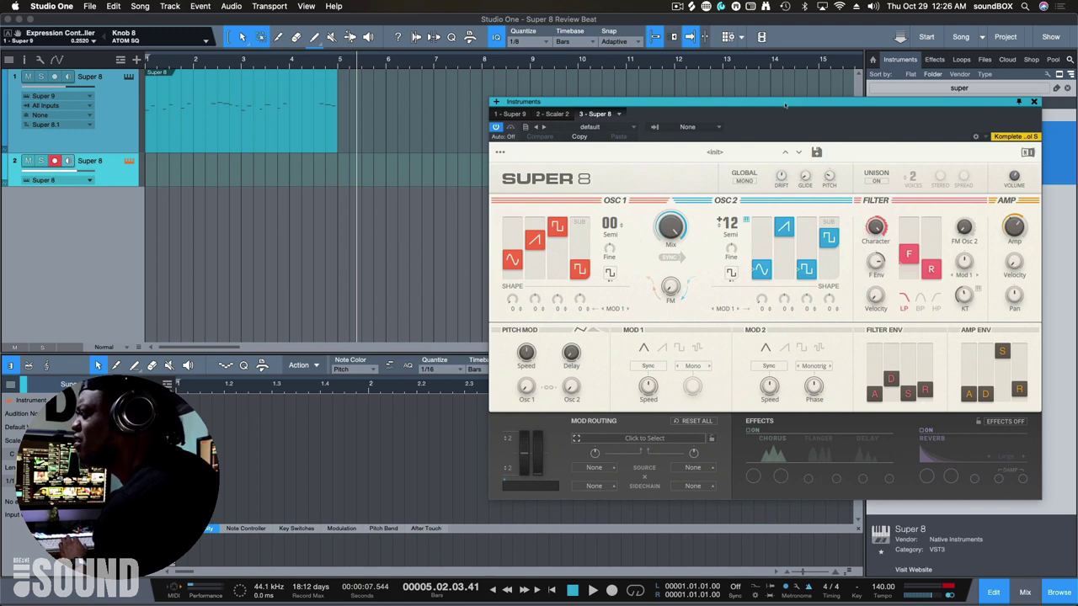
{"action": "left_click_drag", "start_coordinate": [785, 105], "coordinate": [595, 126]}
{"action": "left_click", "coordinate": [525, 175]}
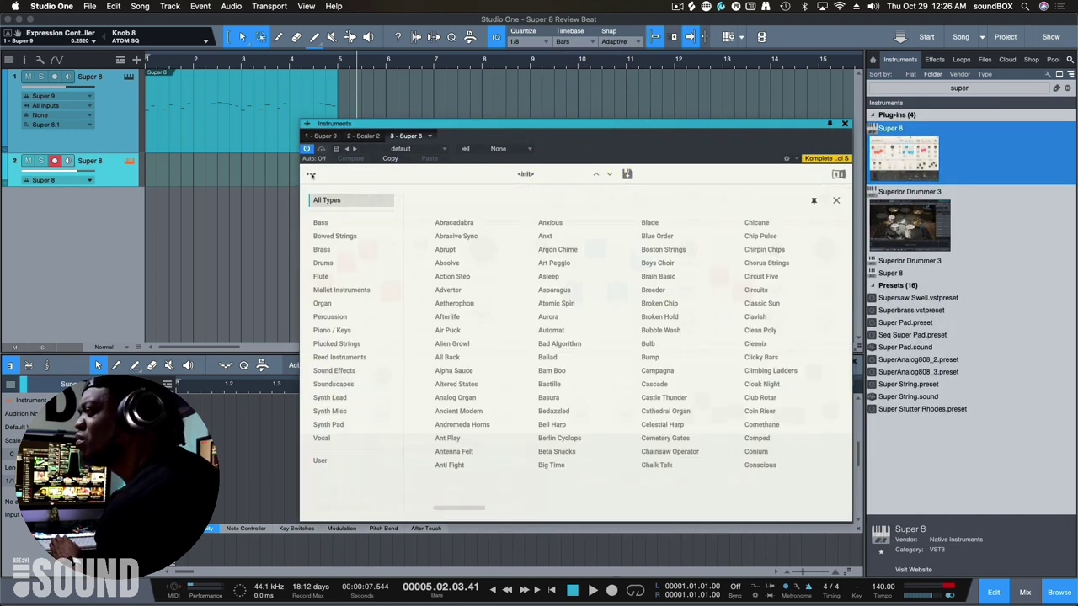
{"action": "left_click", "coordinate": [311, 173]}
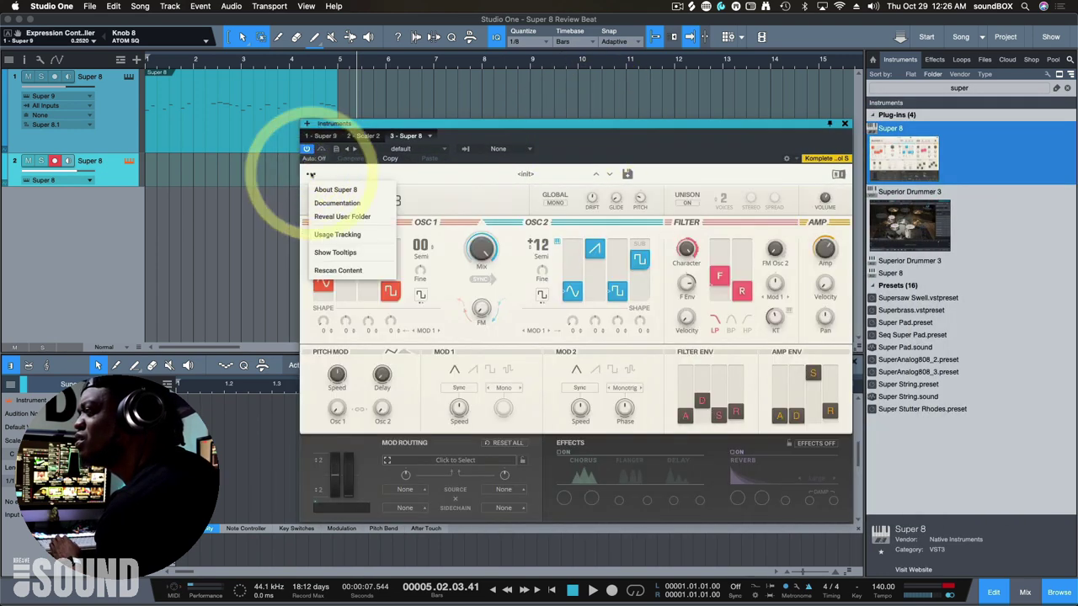
{"action": "left_click", "coordinate": [311, 174]}
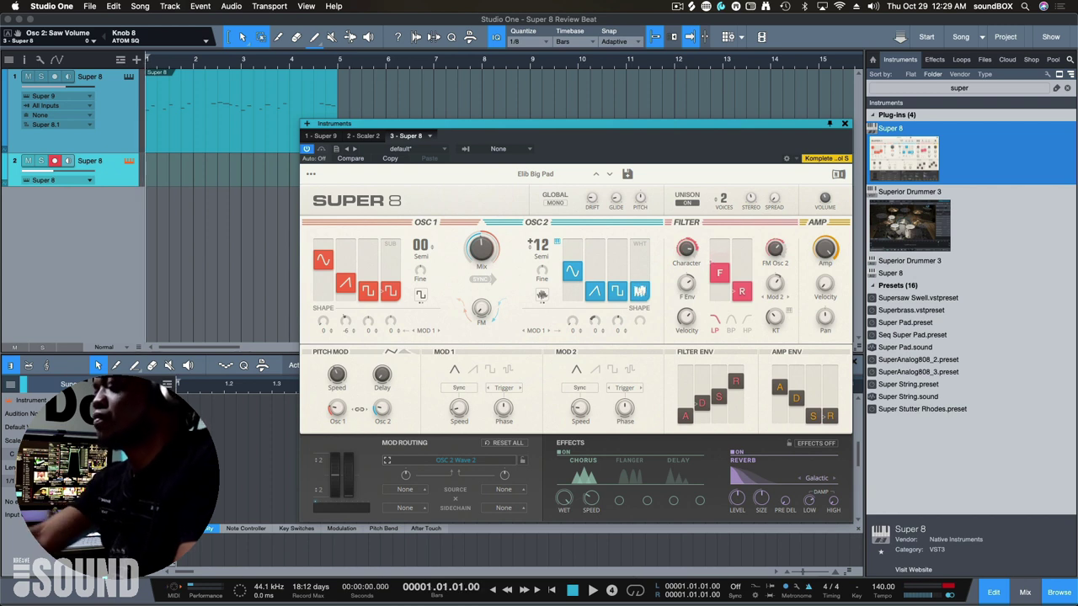
Record a chord part on the second Super 8 track from bar 1 with the Elib Big Pad preset and play it back
{"action": "key", "text": "KP_Multiply"}
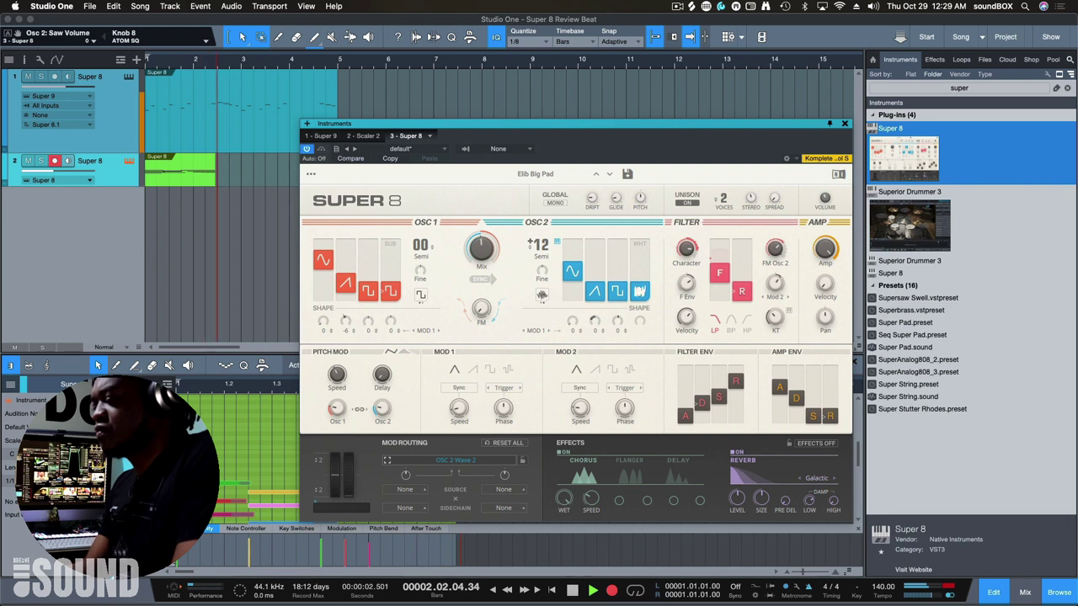
{"action": "key", "text": "space"}
{"action": "key", "text": "space"}
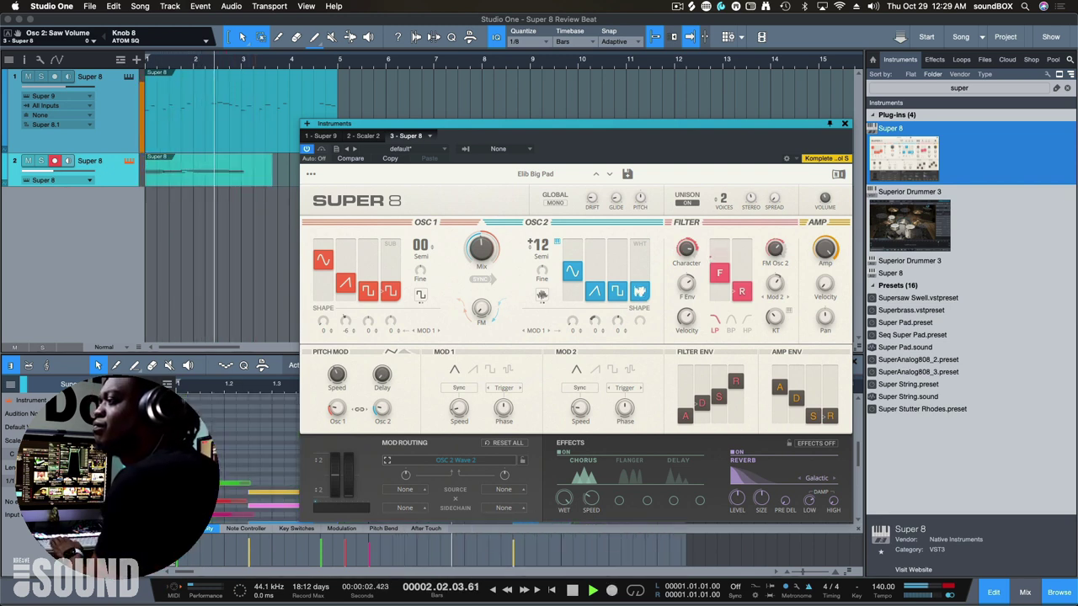
{"action": "key", "text": "space"}
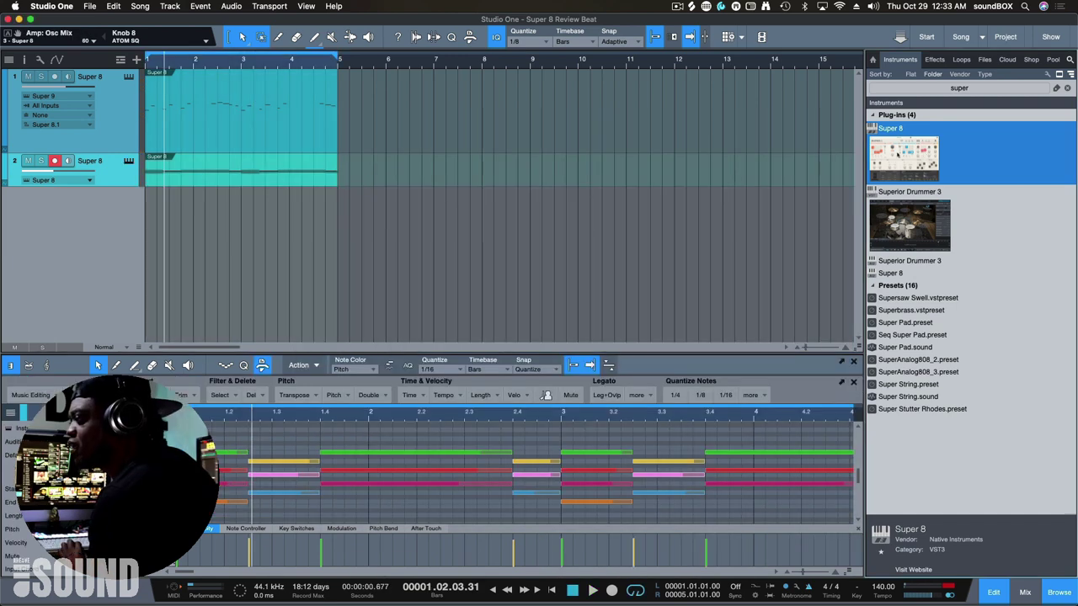
Insert another Super 8 on a new instrument track and filter its presets to the Bass type
{"action": "left_click_drag", "start_coordinate": [903, 158], "coordinate": [396, 242]}
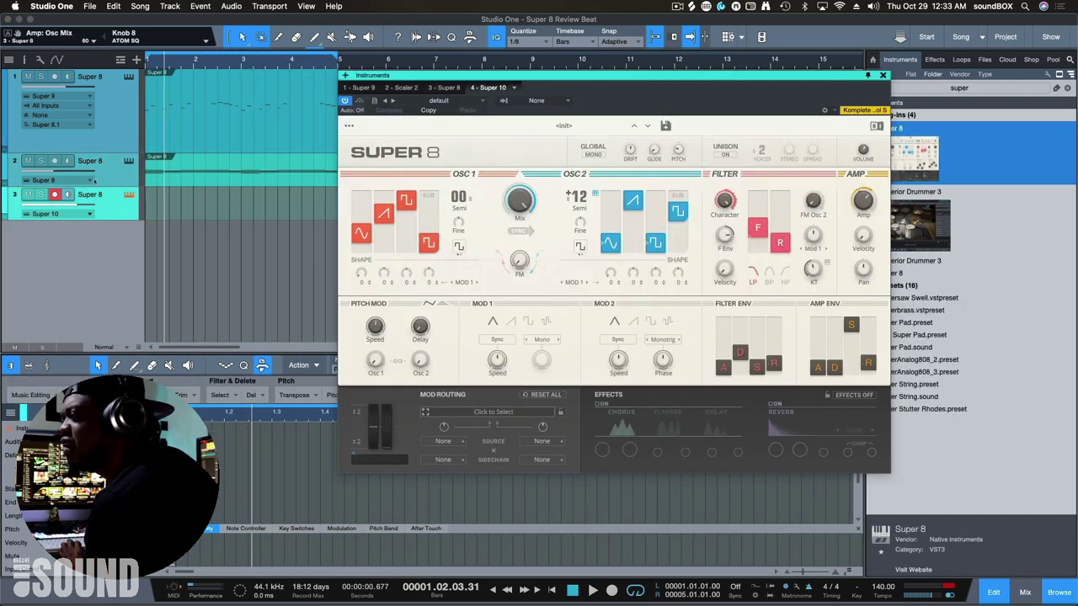
{"action": "left_click", "coordinate": [590, 128]}
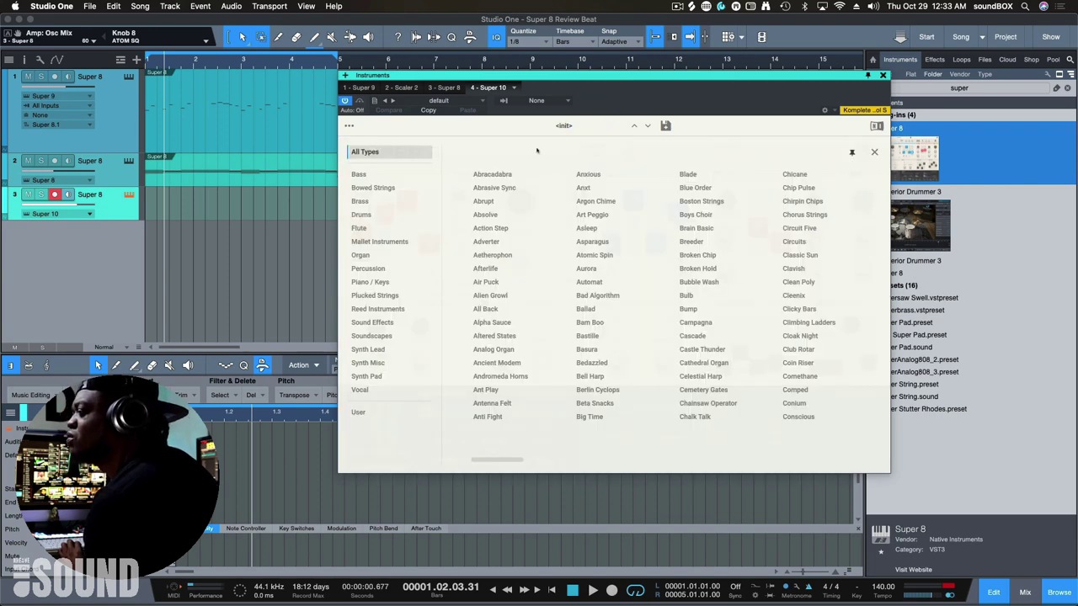
{"action": "left_click", "coordinate": [358, 174]}
Audition the bass presets from Air Puck to Anxious, load Anti Fight and return to the synth controls
{"action": "left_click", "coordinate": [485, 202]}
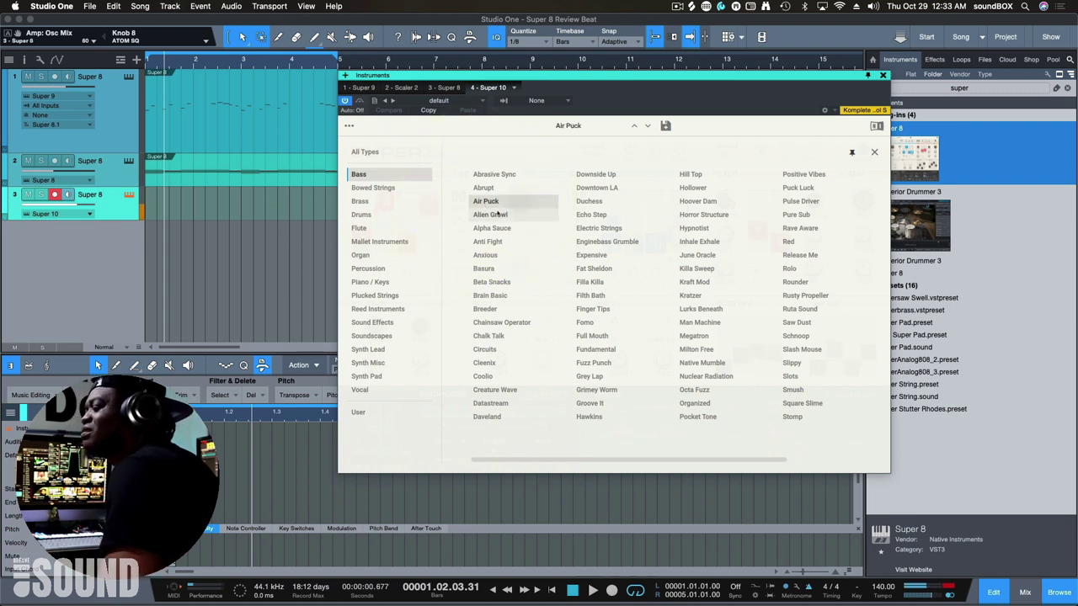
{"action": "left_click", "coordinate": [490, 214]}
{"action": "left_click", "coordinate": [497, 228]}
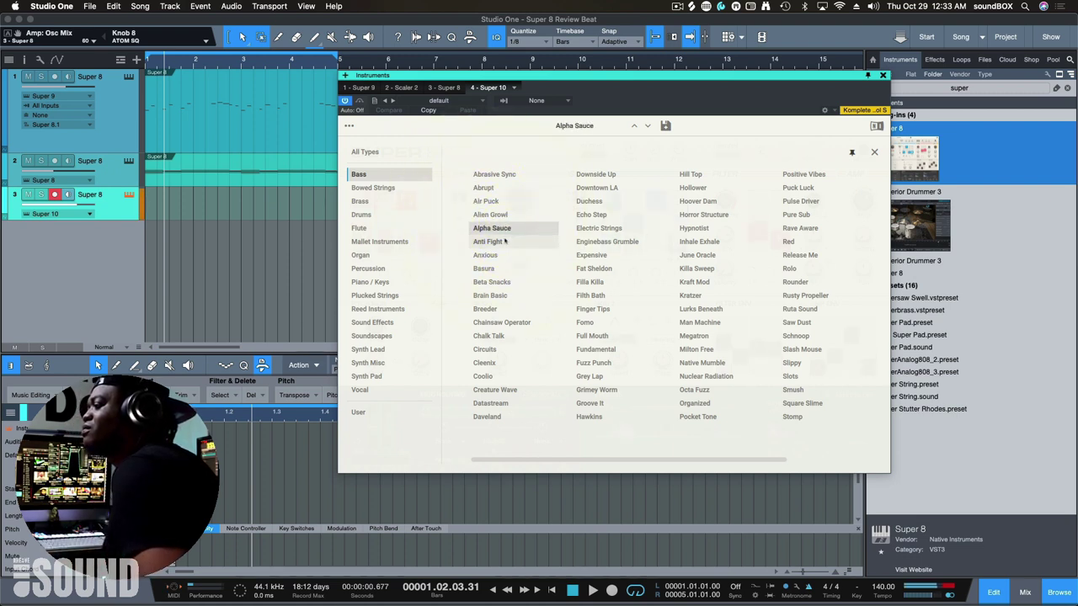
{"action": "left_click", "coordinate": [503, 241]}
{"action": "key", "text": "Down"}
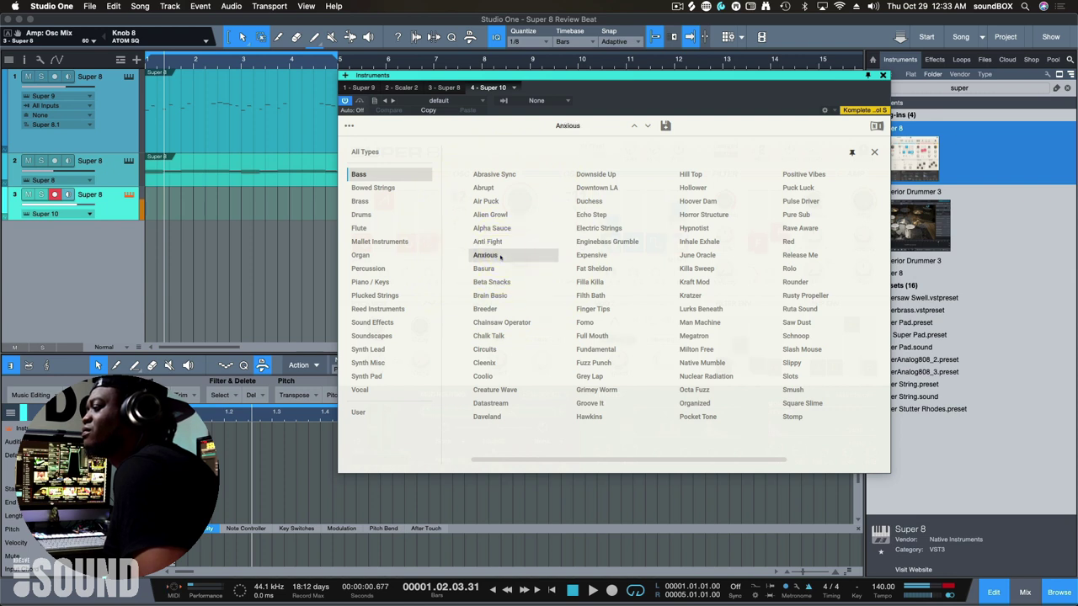
{"action": "left_click", "coordinate": [501, 242]}
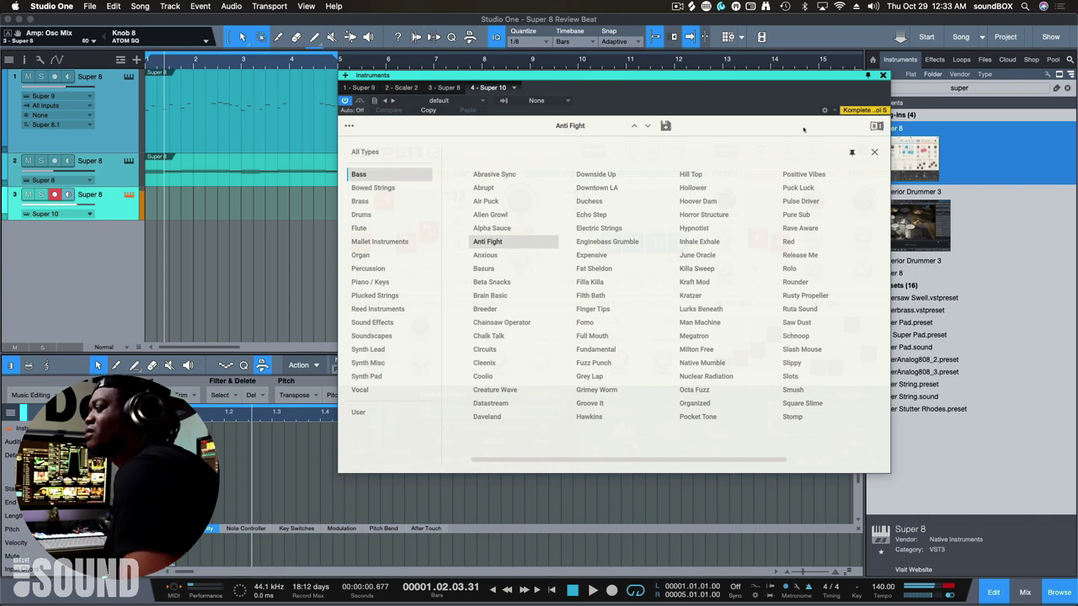
{"action": "left_click", "coordinate": [874, 152]}
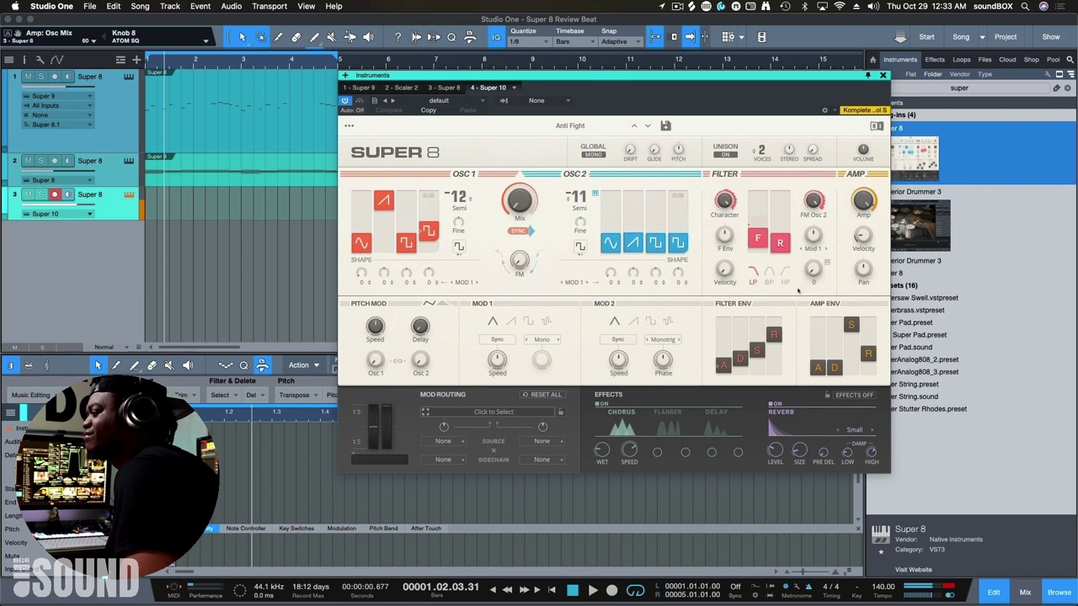
Lower the Anti Fight filter cutoff to its minimum and set the filter Character to 24
{"action": "left_click_drag", "start_coordinate": [761, 241], "coordinate": [758, 250]}
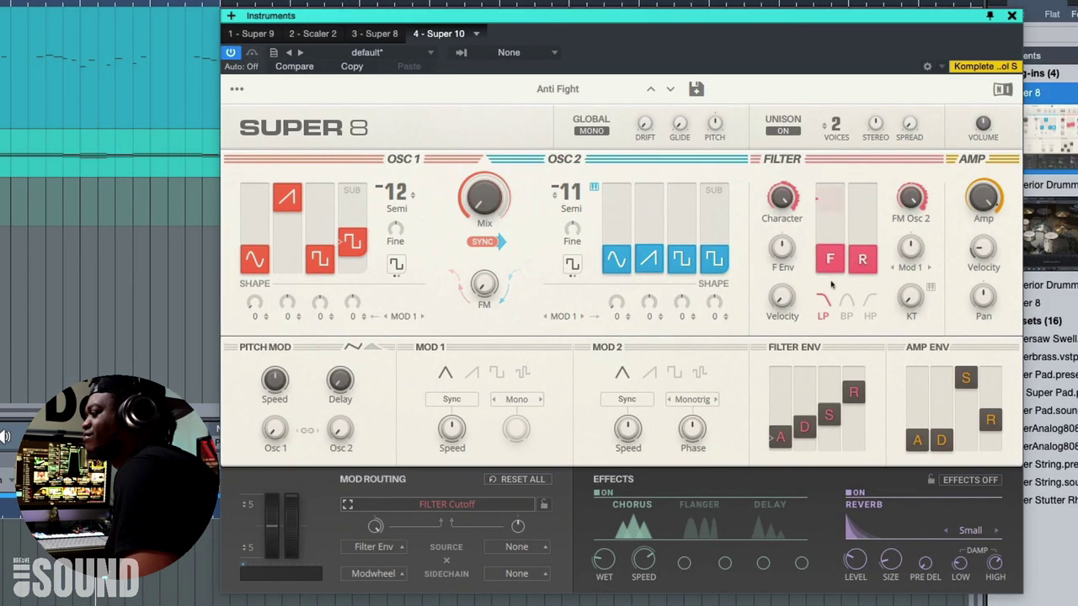
{"action": "left_click", "coordinate": [780, 220]}
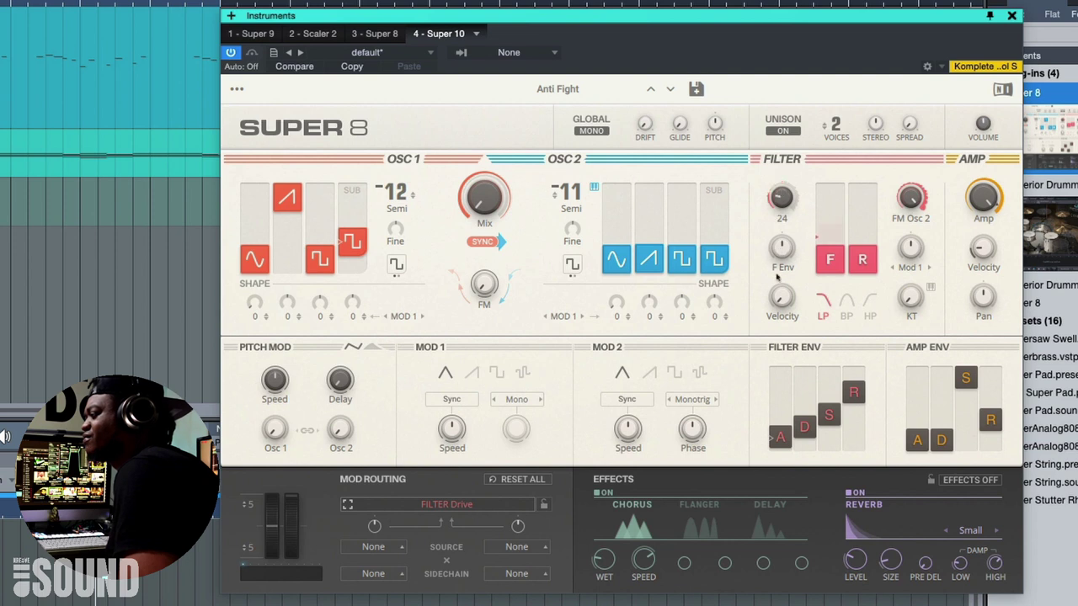
{"action": "left_click", "coordinate": [779, 264]}
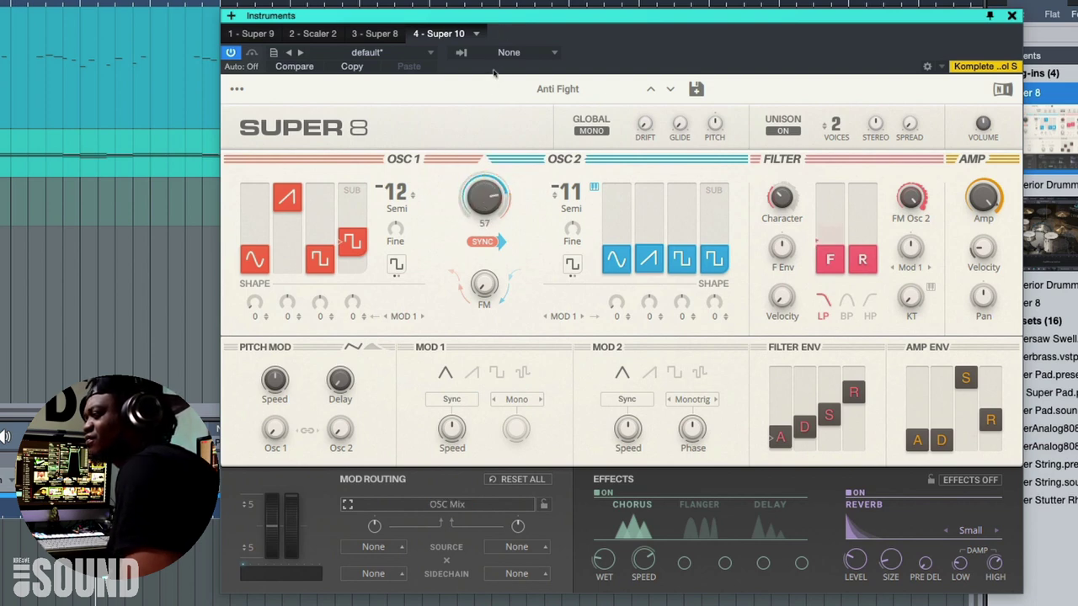
Switch the oscillator sync off and back on
{"action": "left_click", "coordinate": [486, 241]}
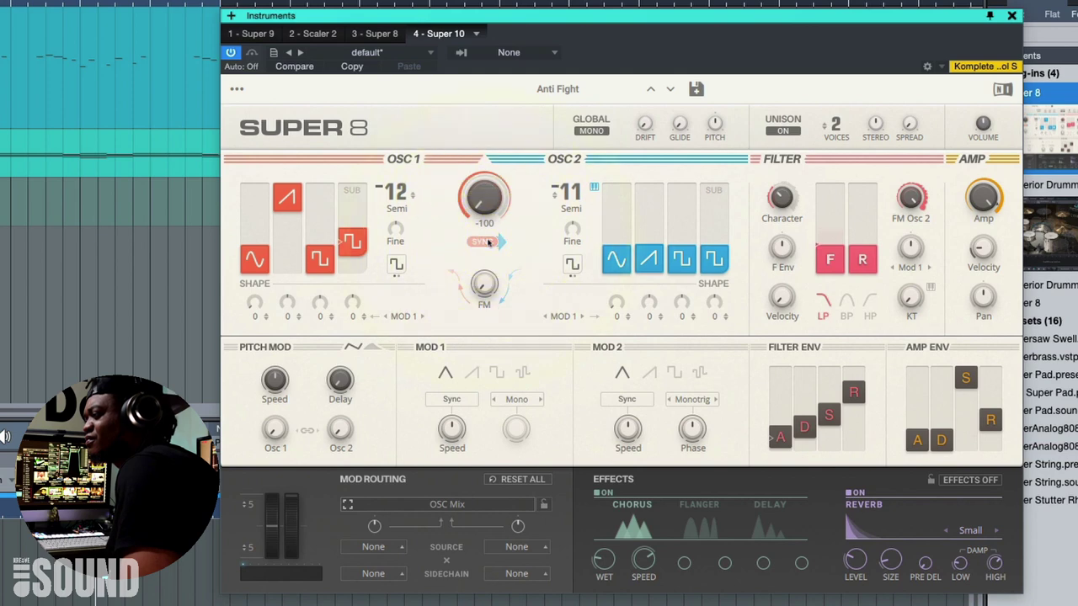
{"action": "left_click", "coordinate": [487, 242]}
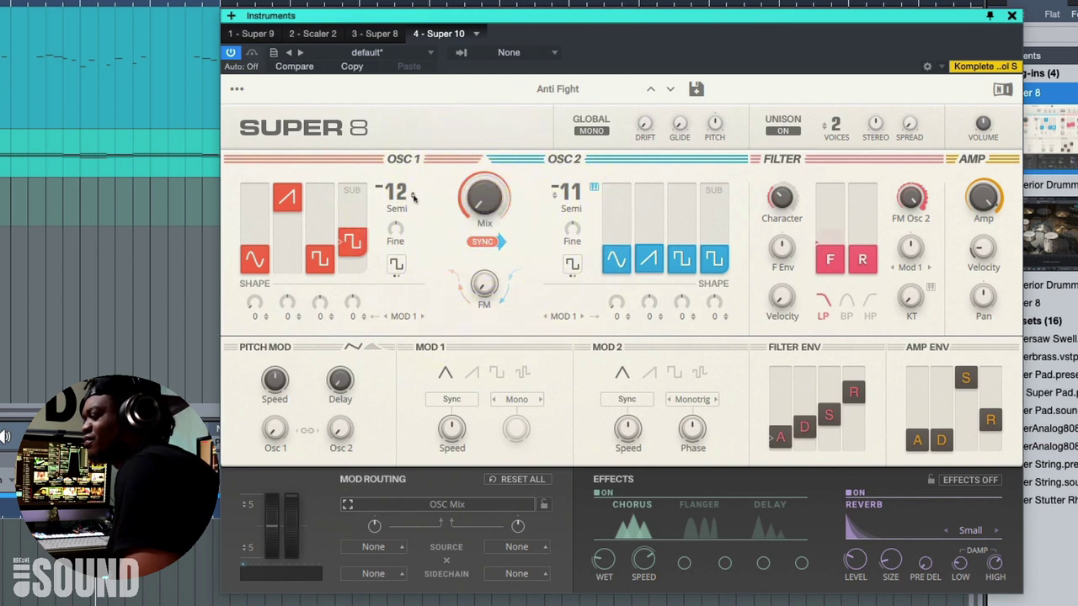
Adjust the level and shape of the second Osc 1 wave, leaving it near its upper range as a triangle
{"action": "left_click_drag", "start_coordinate": [292, 202], "coordinate": [293, 286]}
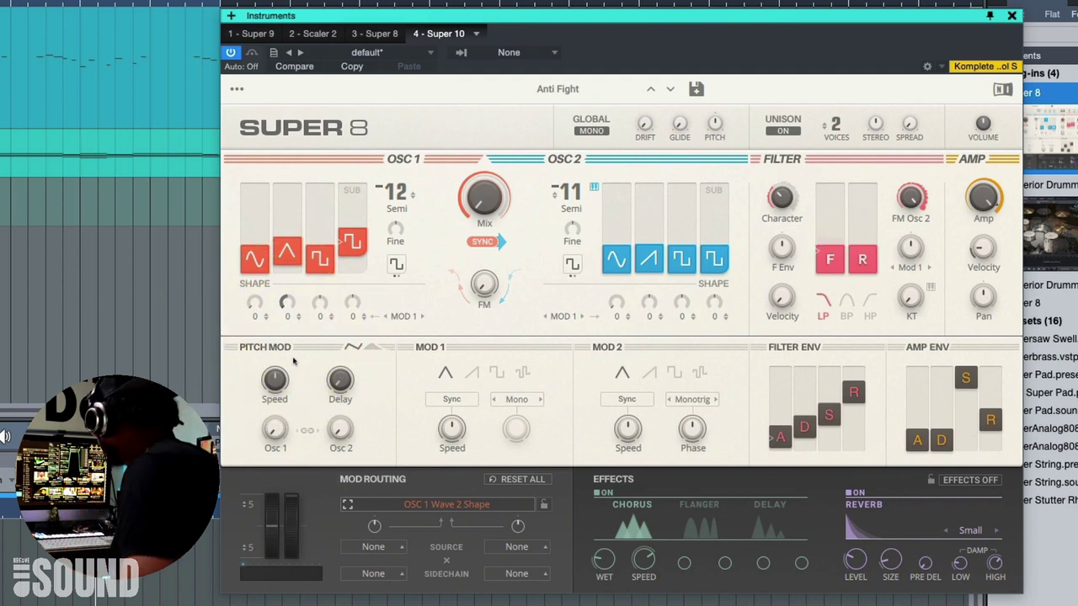
{"action": "left_click_drag", "start_coordinate": [294, 257], "coordinate": [288, 212]}
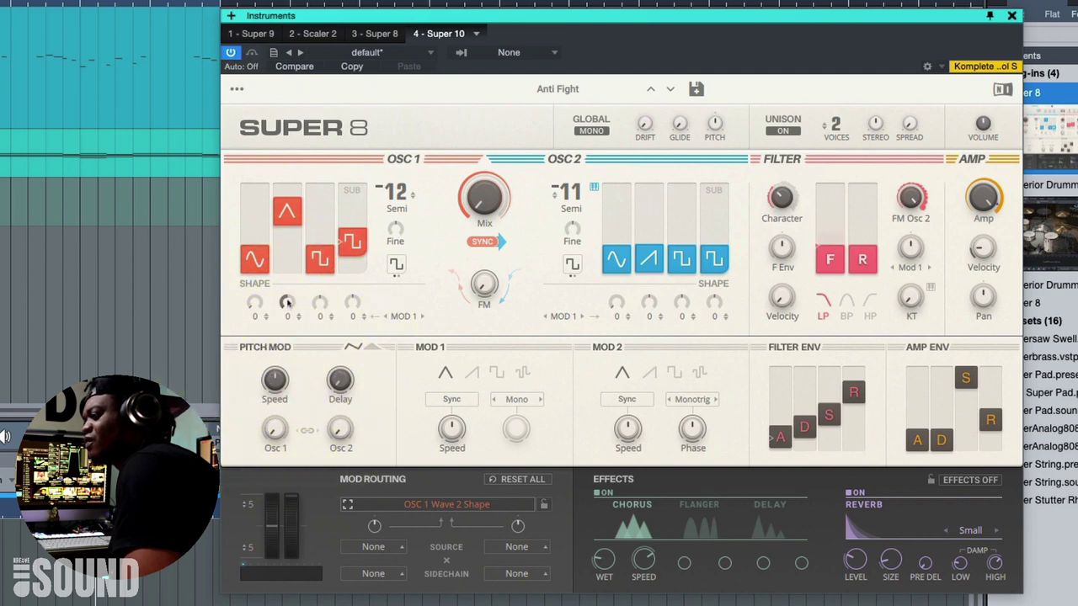
{"action": "left_click_drag", "start_coordinate": [287, 313], "coordinate": [286, 265]}
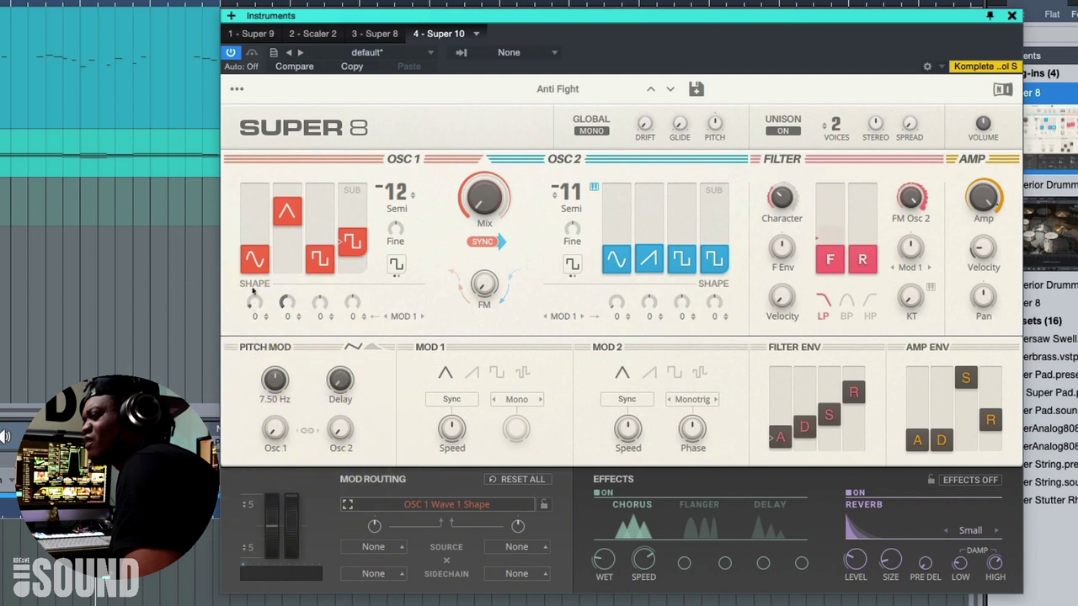
In Osc 1, raise the sine wave's level, lower the fourth wave's level fully and switch the fourth wave's type
{"action": "left_click_drag", "start_coordinate": [253, 268], "coordinate": [256, 205]}
{"action": "left_click", "coordinate": [256, 206]}
{"action": "left_click", "coordinate": [248, 401]}
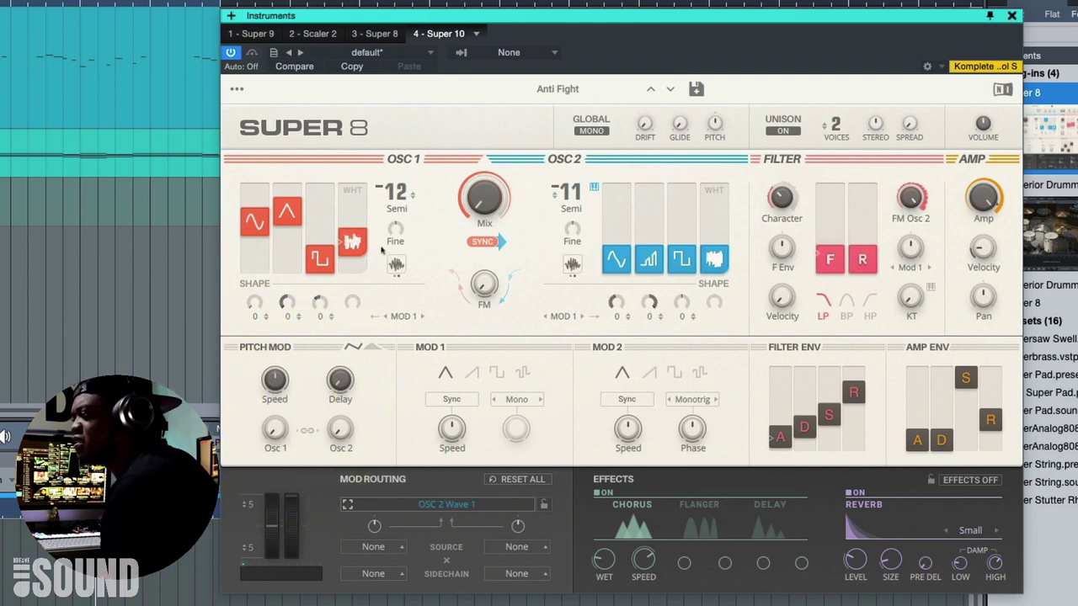
{"action": "left_click_drag", "start_coordinate": [355, 243], "coordinate": [349, 361]}
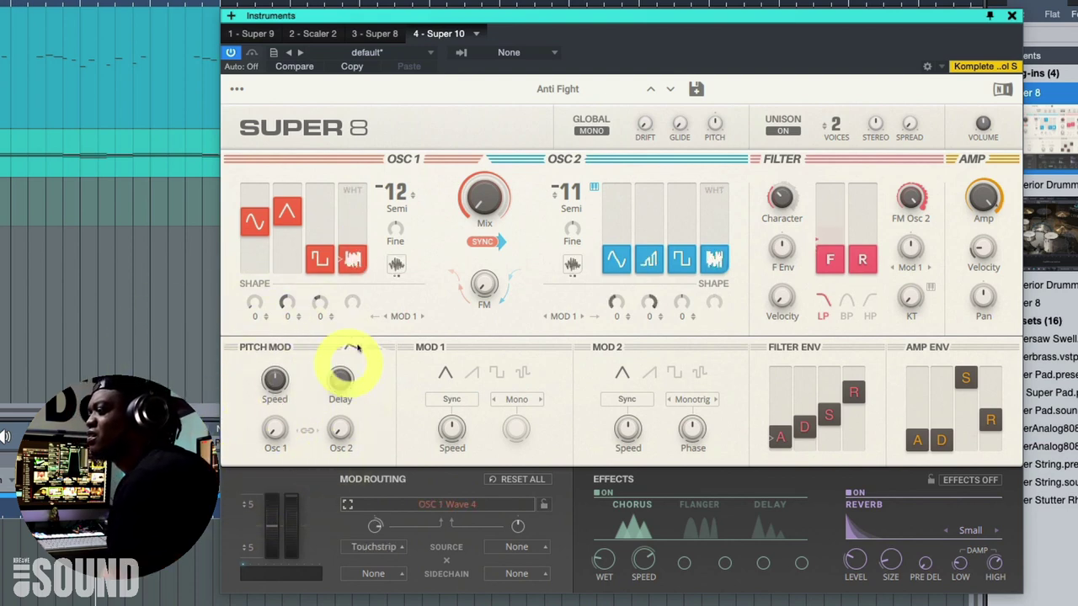
{"action": "left_click", "coordinate": [395, 264]}
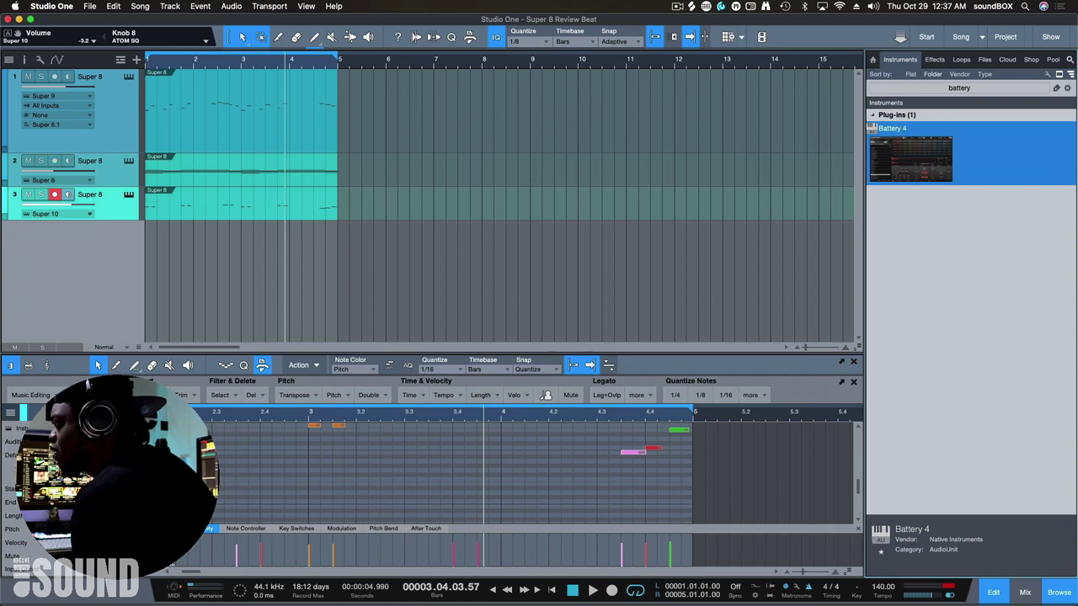
Insert Battery 4 on a new instrument track and record a percussion part from bar 1 with Certified Gold All Percussion Kit
{"action": "left_click_drag", "start_coordinate": [893, 128], "coordinate": [550, 265]}
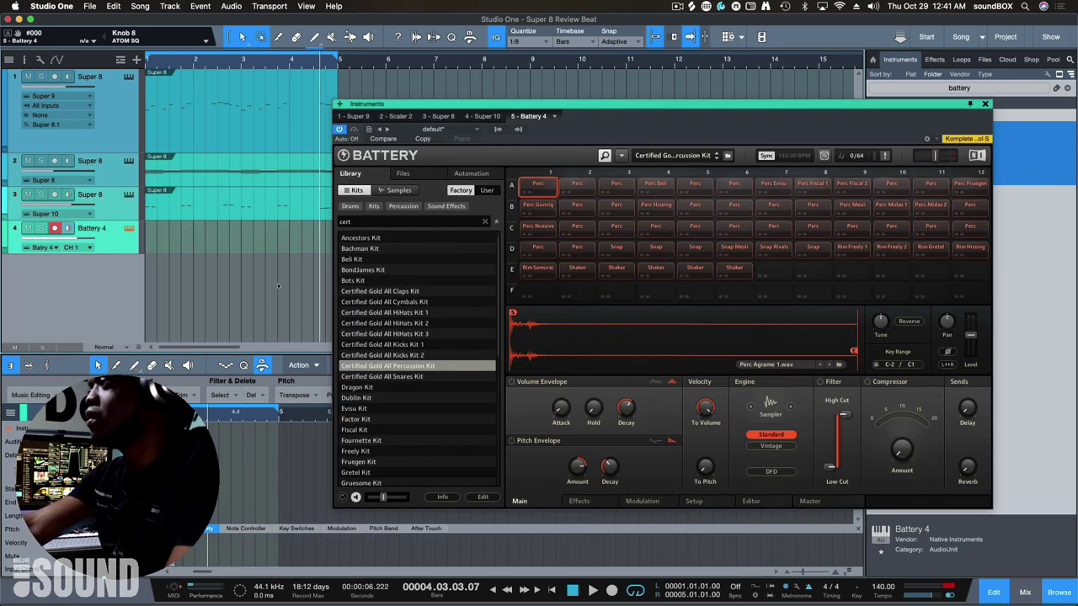
{"action": "key", "text": "comma"}
{"action": "key", "text": "KP_Multiply"}
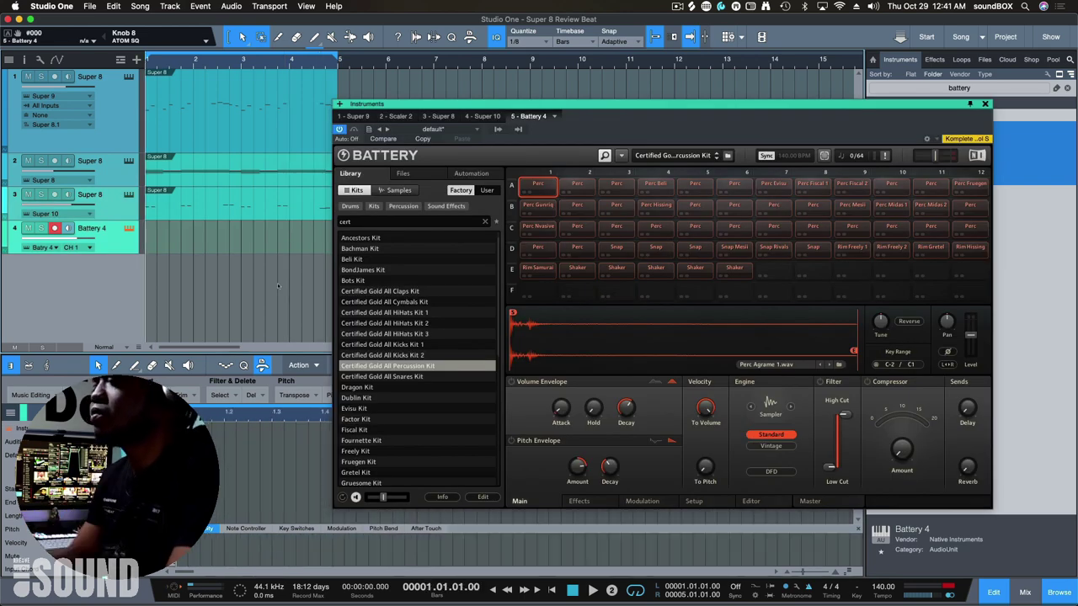
{"action": "key", "text": "KP_Multiply"}
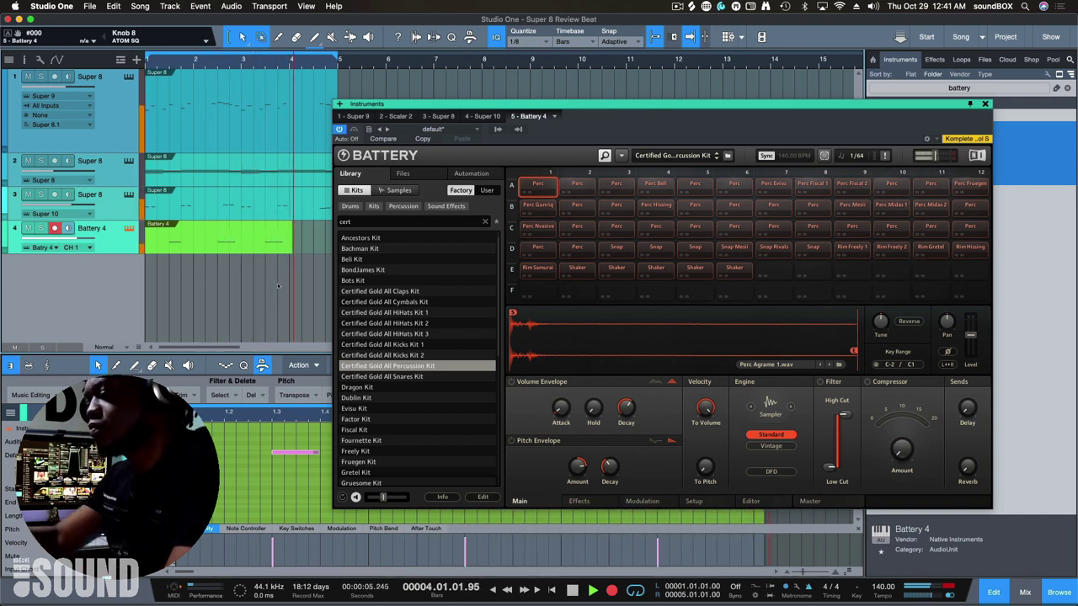
{"action": "key", "text": "KP_Multiply"}
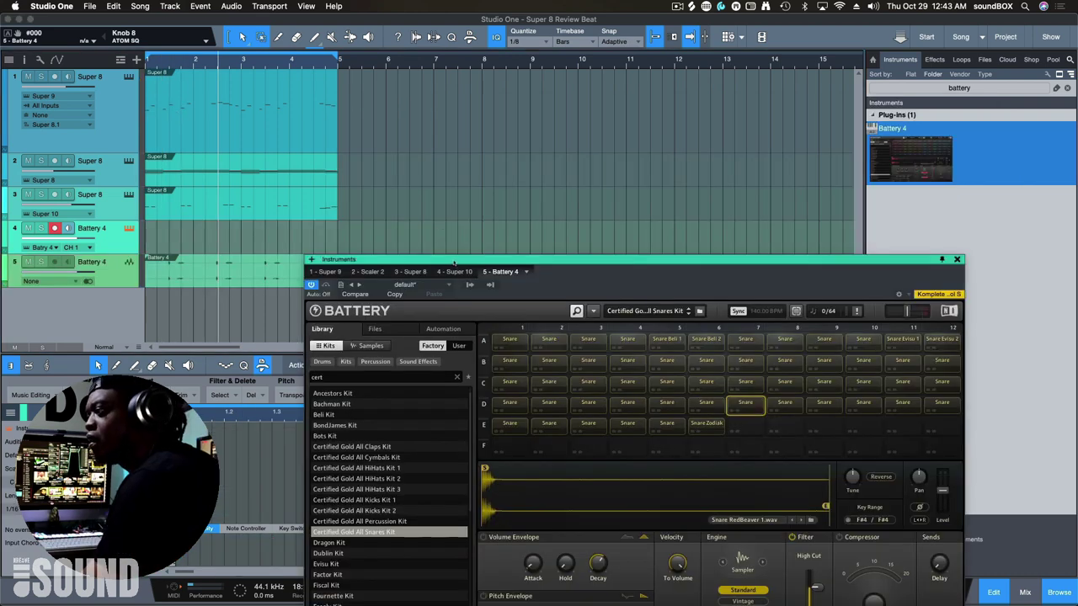
Select the four-bar events on all tracks and duplicate them so the copies start at bar 5
{"action": "left_click_drag", "start_coordinate": [463, 257], "coordinate": [526, 233]}
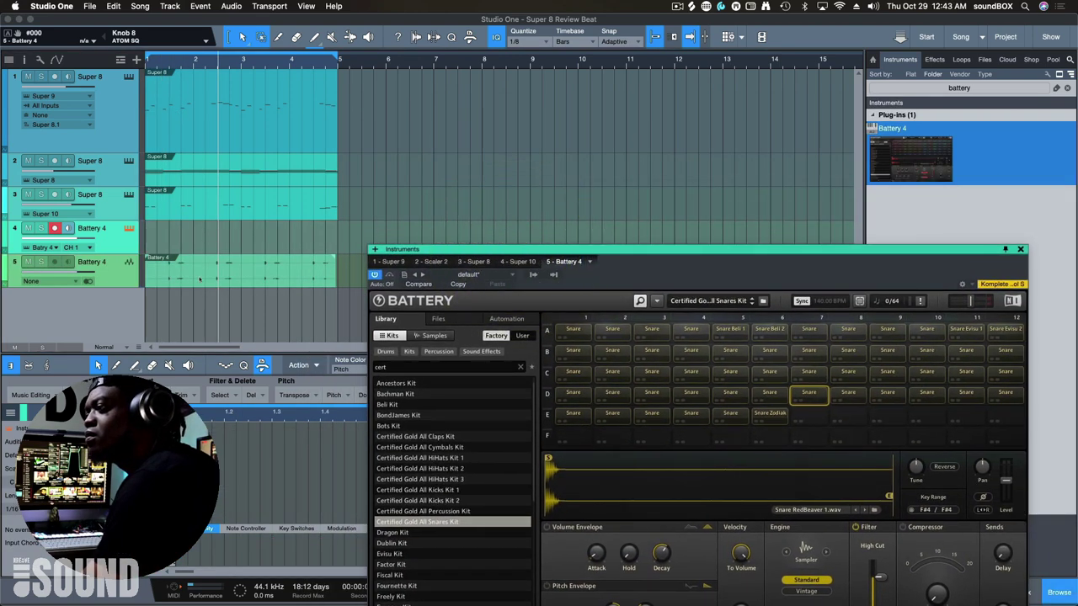
{"action": "left_click", "coordinate": [181, 271]}
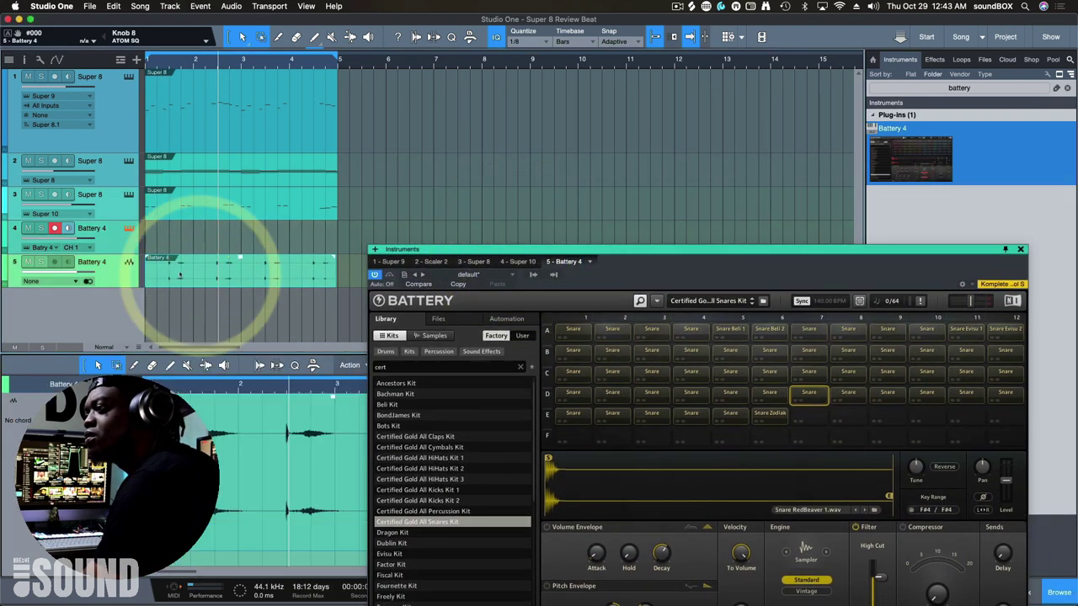
{"action": "left_click", "coordinate": [118, 248]}
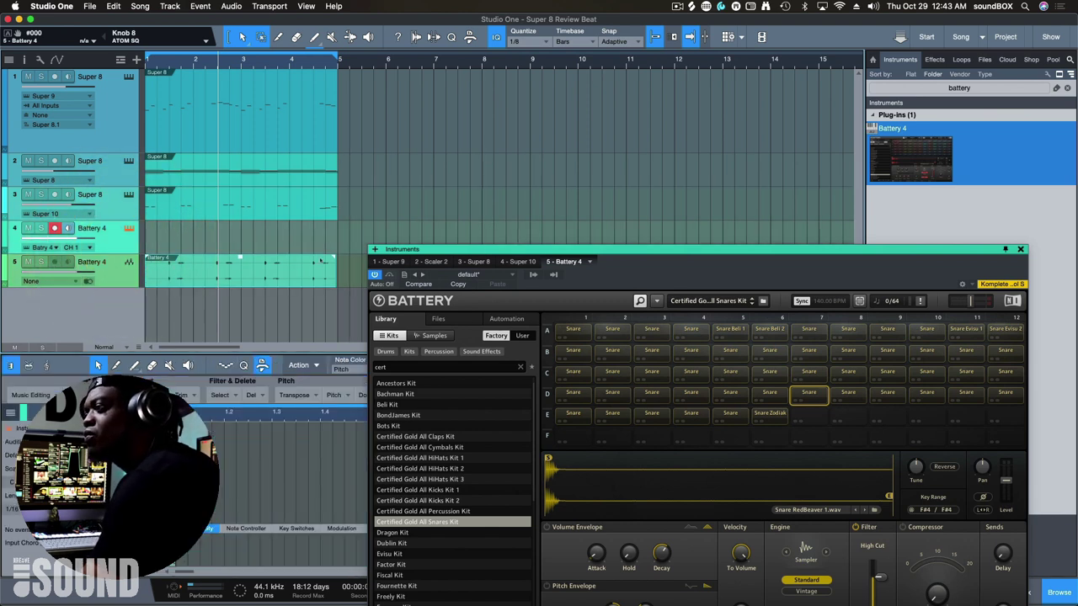
{"action": "left_click_drag", "start_coordinate": [338, 320], "coordinate": [231, 103]}
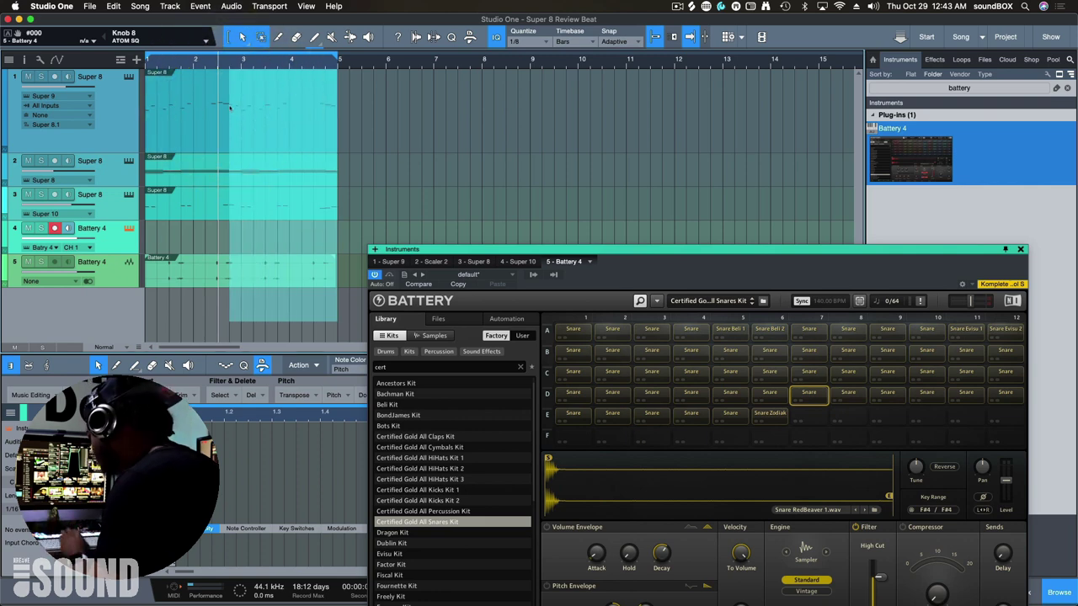
{"action": "key", "text": "d"}
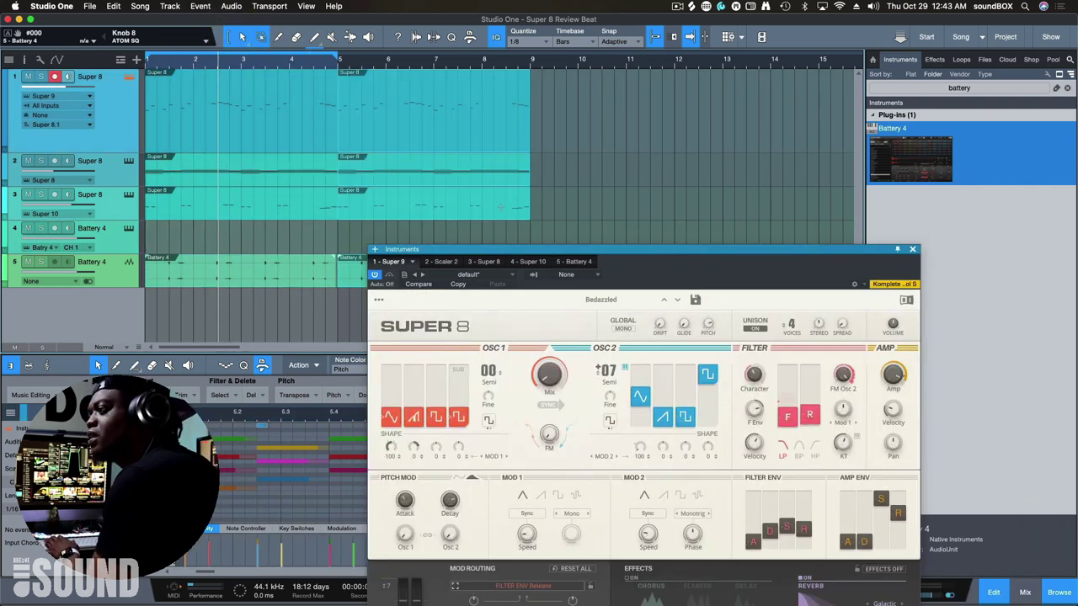
{"action": "left_click_drag", "start_coordinate": [519, 249], "coordinate": [466, 283]}
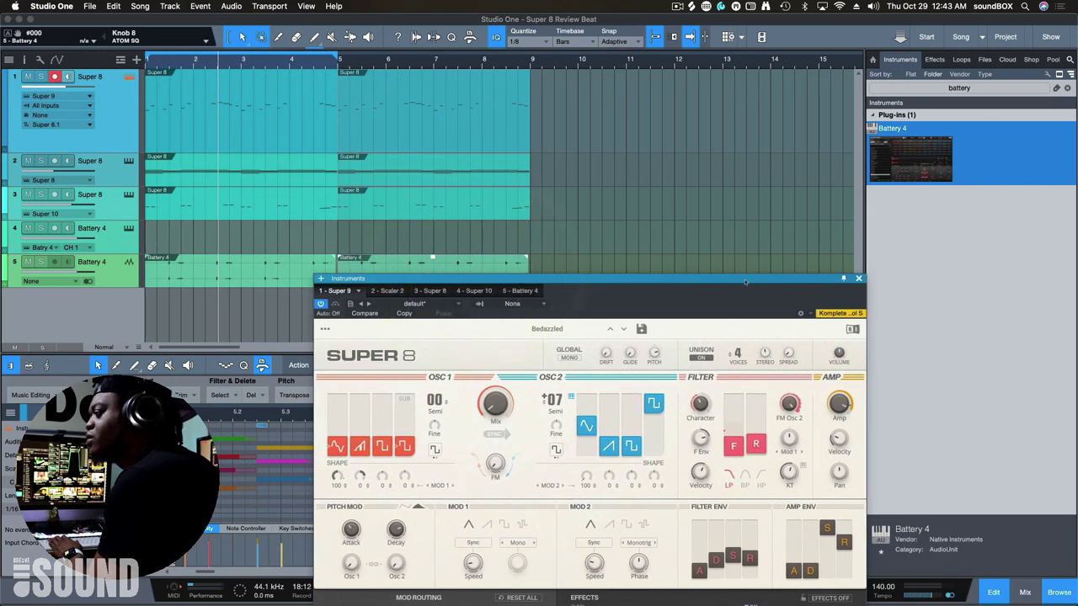
Open Battery 4 with the Certified Gold All Snares Kit and tune the Snare Rivals 2 sample to 6.00 semitones
{"action": "left_click", "coordinate": [122, 242]}
{"action": "left_click_drag", "start_coordinate": [833, 277], "coordinate": [821, 125]}
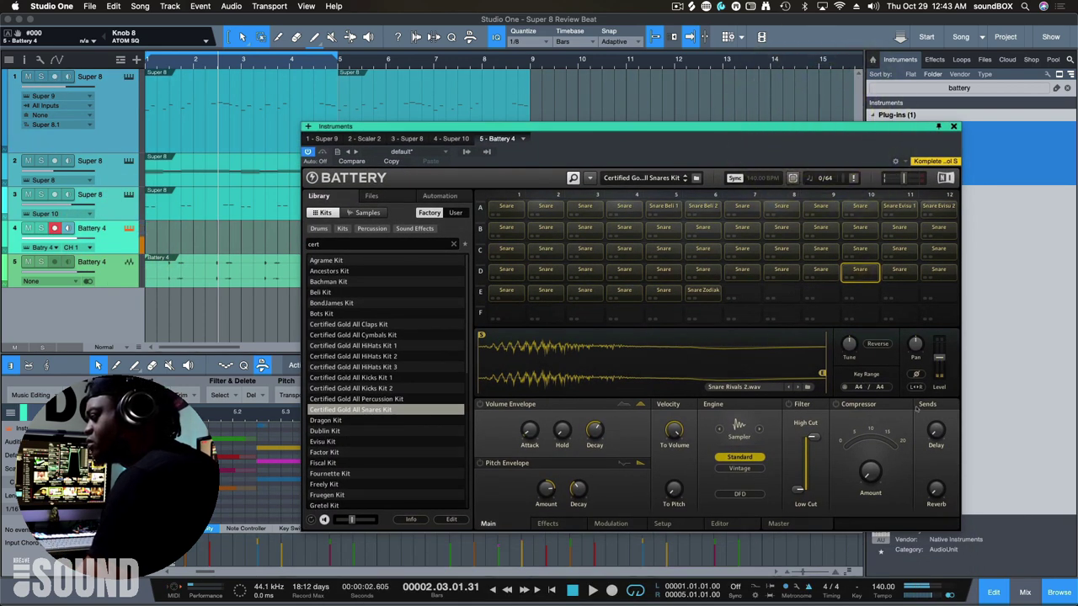
{"action": "left_click_drag", "start_coordinate": [849, 343], "coordinate": [849, 346]}
{"action": "left_click", "coordinate": [848, 350]}
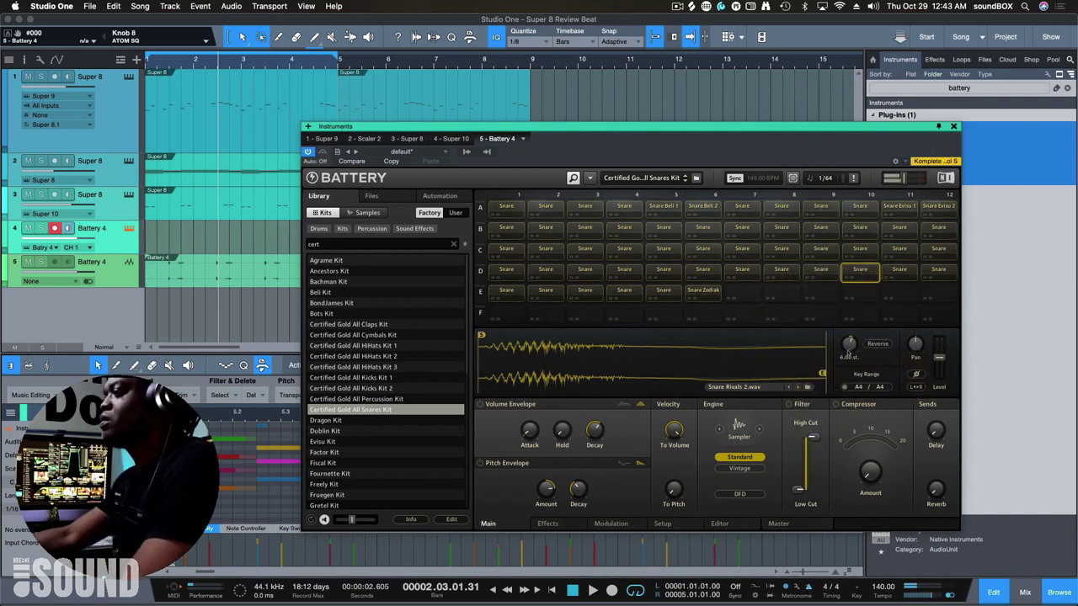
Loop bars 5 to 9, then filter the Snare RedBeaver 1 sample and shorten it to its opening hit
{"action": "left_click", "coordinate": [441, 112]}
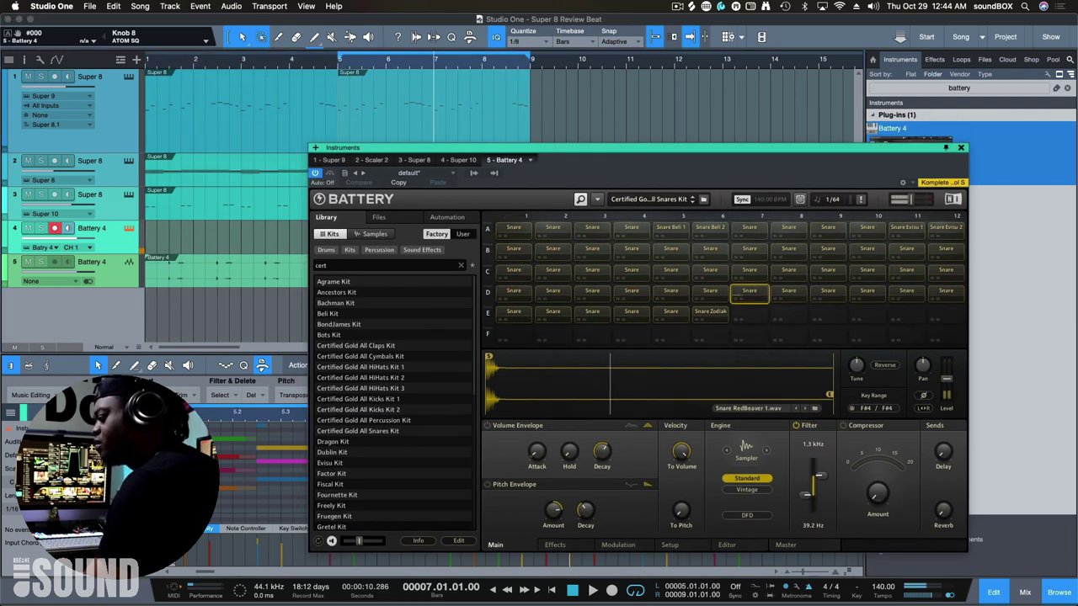
{"action": "left_click", "coordinate": [808, 509]}
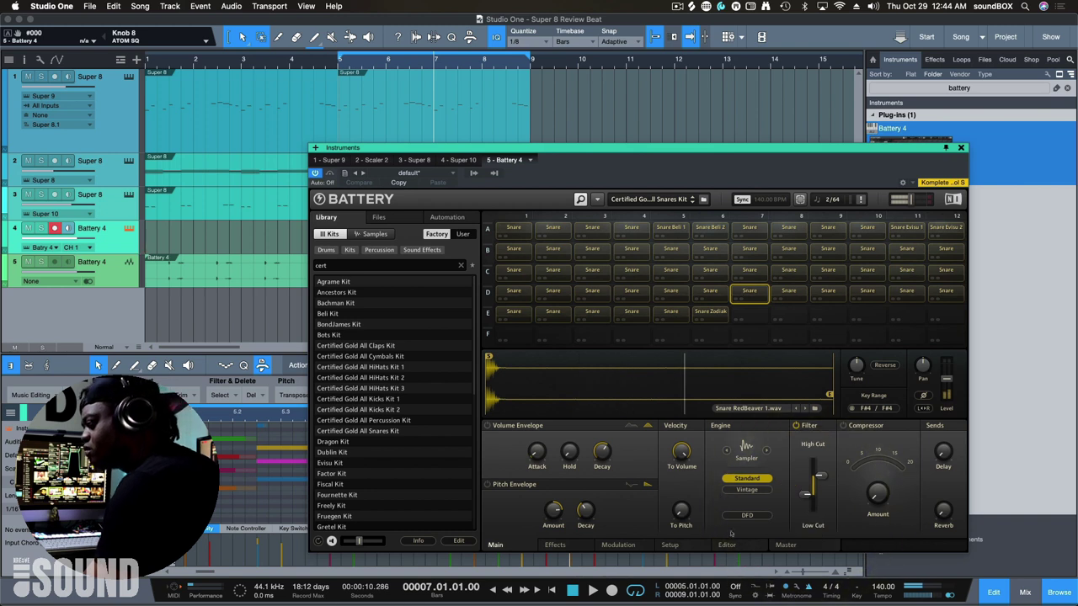
{"action": "left_click_drag", "start_coordinate": [750, 394], "coordinate": [508, 395]}
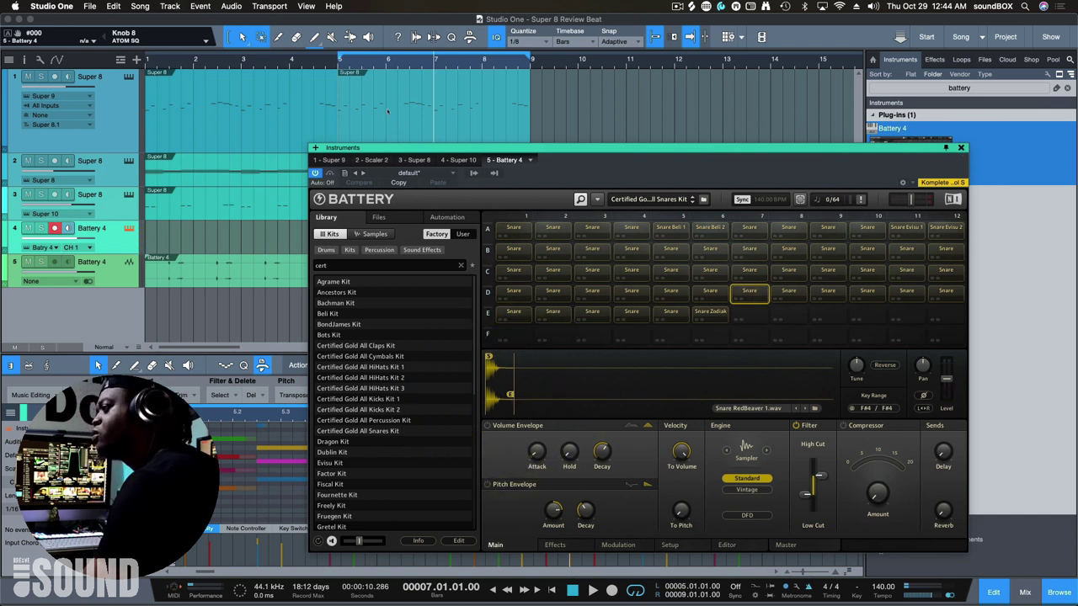
Record a Battery 4 snare part from bar 5 over the looped four bars
{"action": "left_click", "coordinate": [339, 63]}
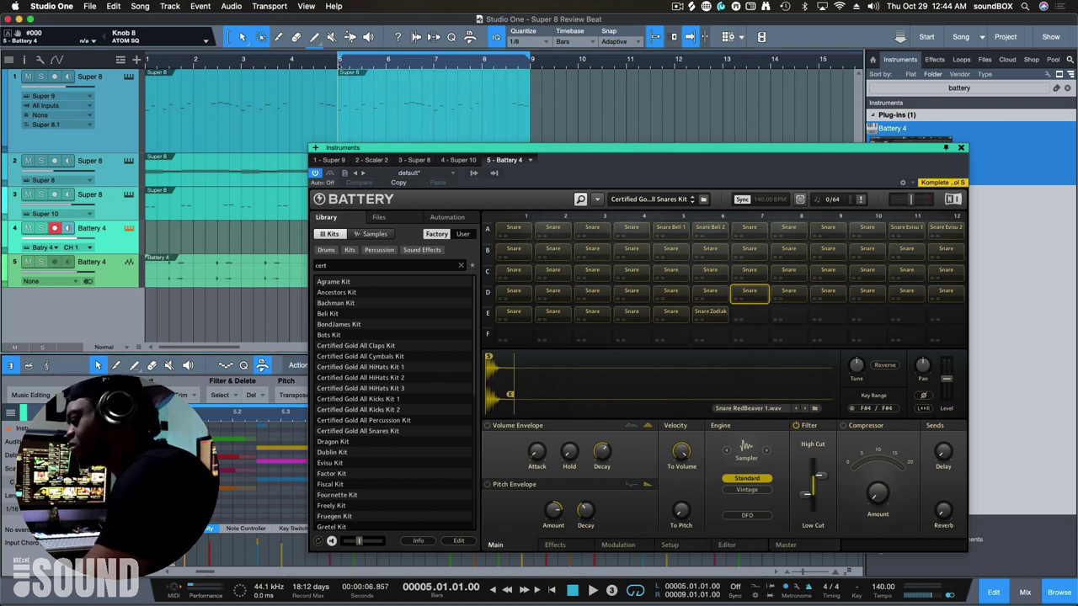
{"action": "key", "text": "KP_Multiply"}
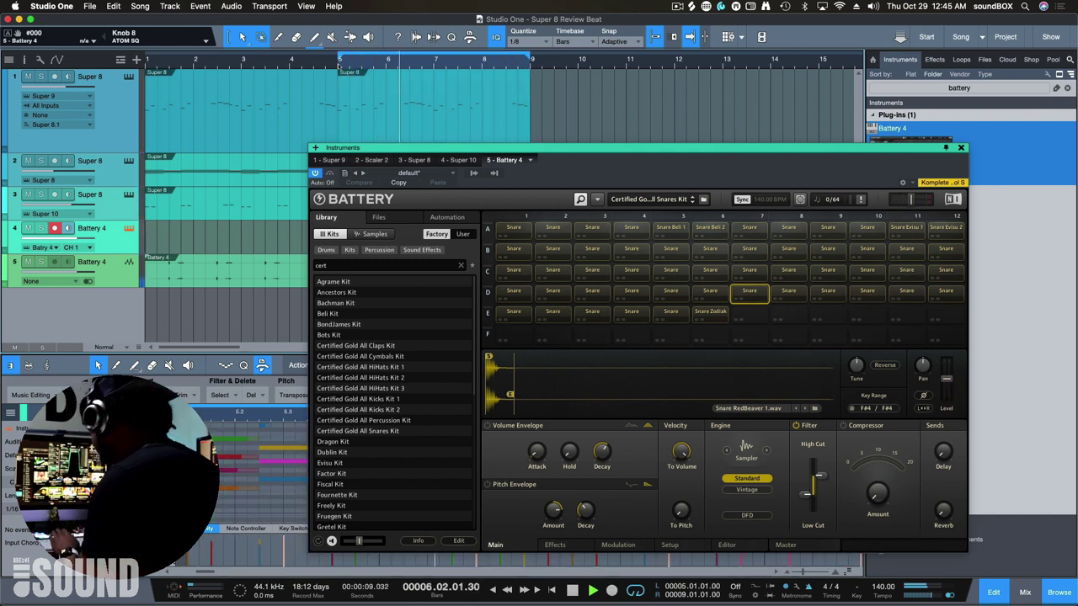
{"action": "left_click_drag", "start_coordinate": [435, 148], "coordinate": [349, 135]}
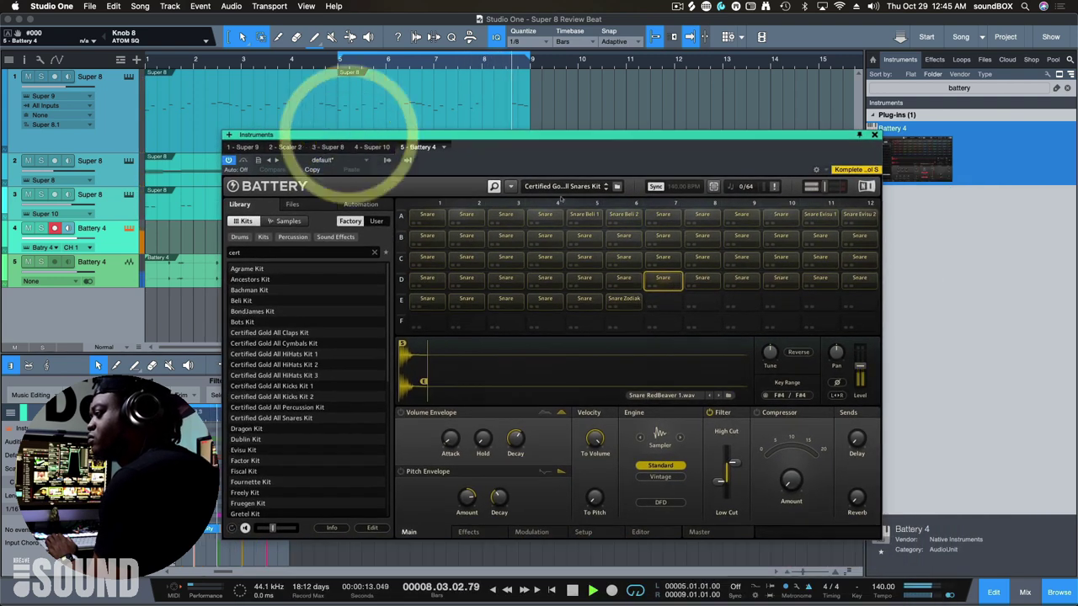
{"action": "left_click", "coordinate": [780, 278]}
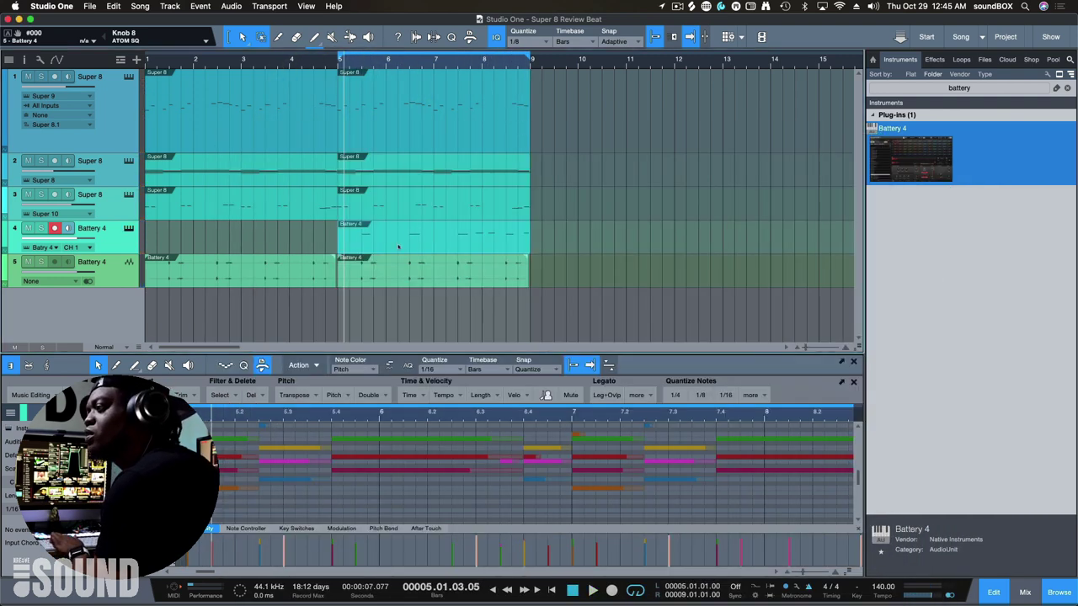
Explode the recorded snare part's pitches to separate tracks and bounce both resulting parts to audio
{"action": "left_click", "coordinate": [399, 247]}
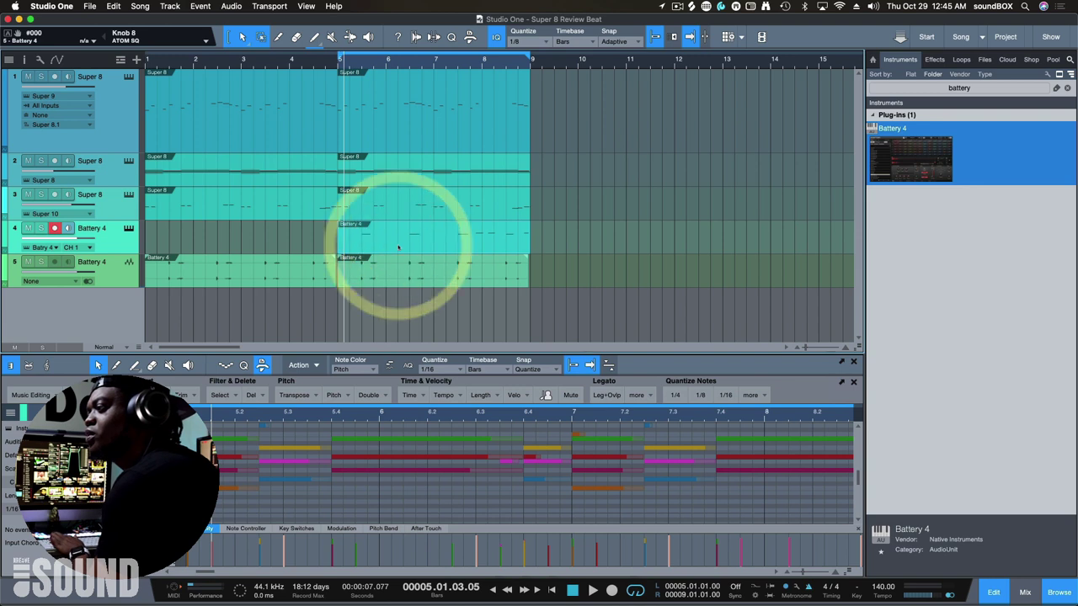
{"action": "left_click", "coordinate": [398, 246]}
{"action": "key", "text": "super+shift+e"}
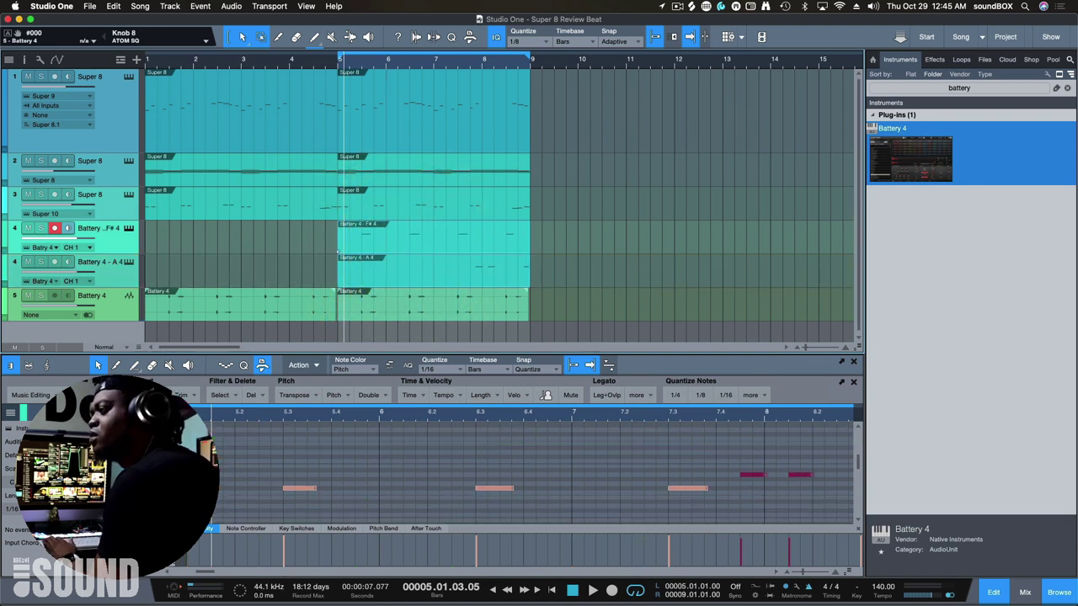
{"action": "left_click", "coordinate": [462, 268]}
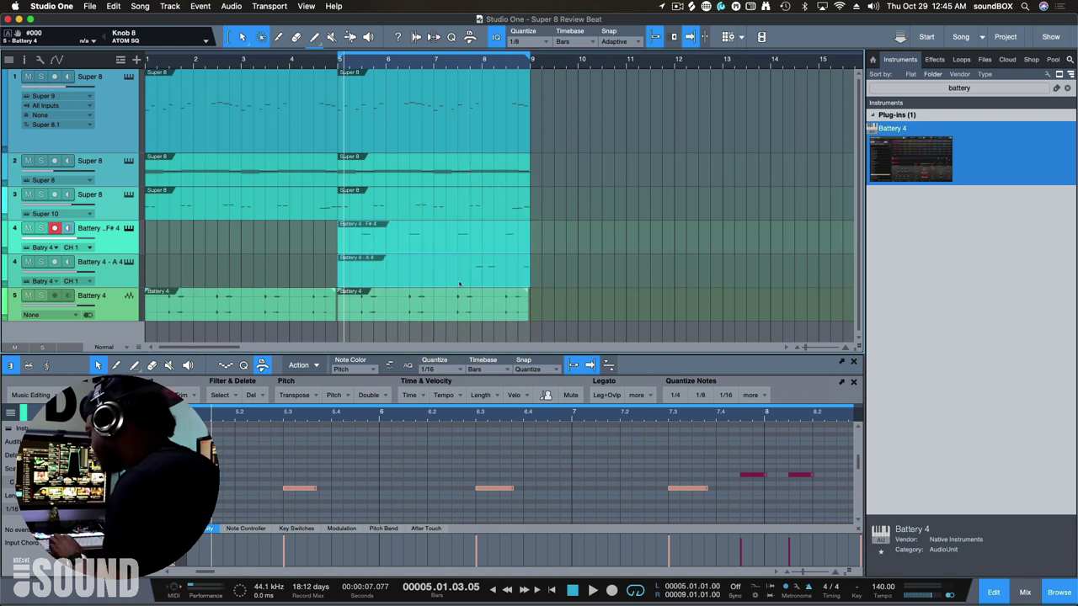
{"action": "key", "text": "s"}
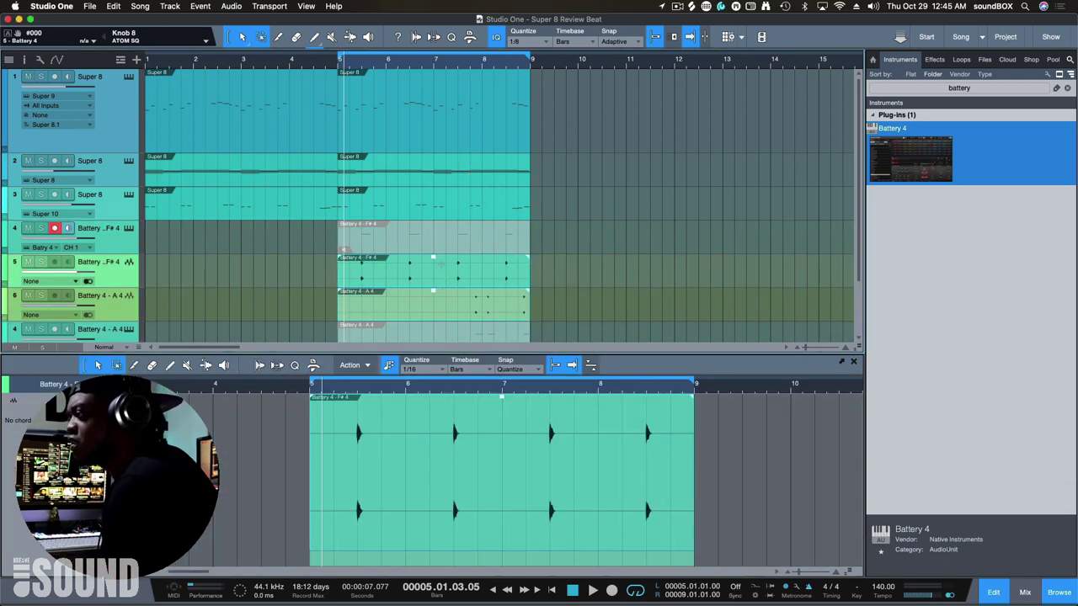
Remove the Battery 4 - A 4 instrument track and delete the muted Battery 4 - F# 4 instrument part
{"action": "scroll", "coordinate": [236, 325], "scroll_direction": "down", "scroll_amount": 2}
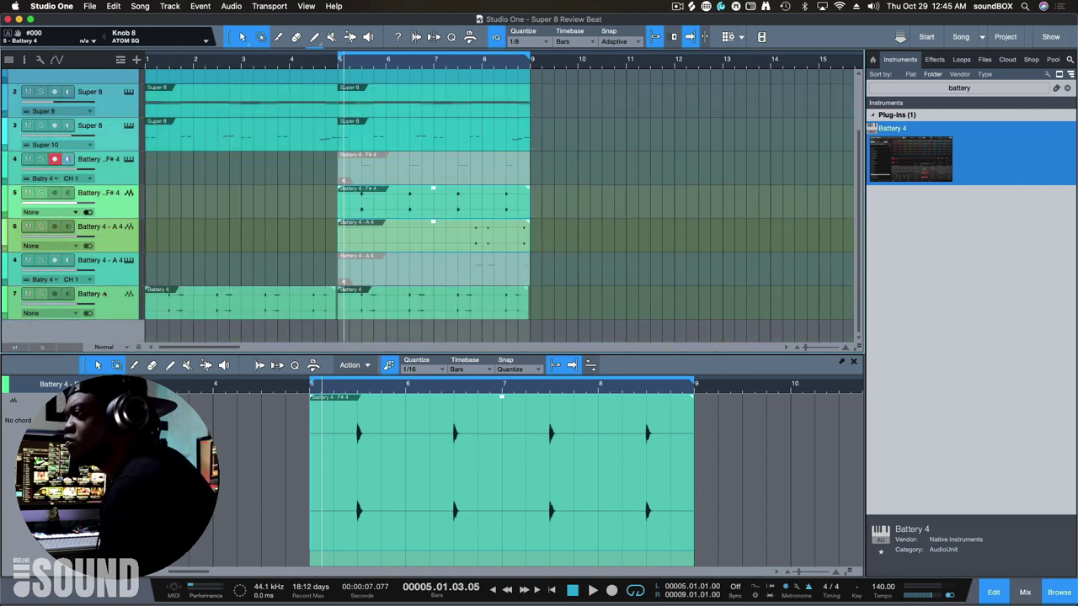
{"action": "left_click", "coordinate": [117, 278]}
{"action": "key", "text": "shift+t"}
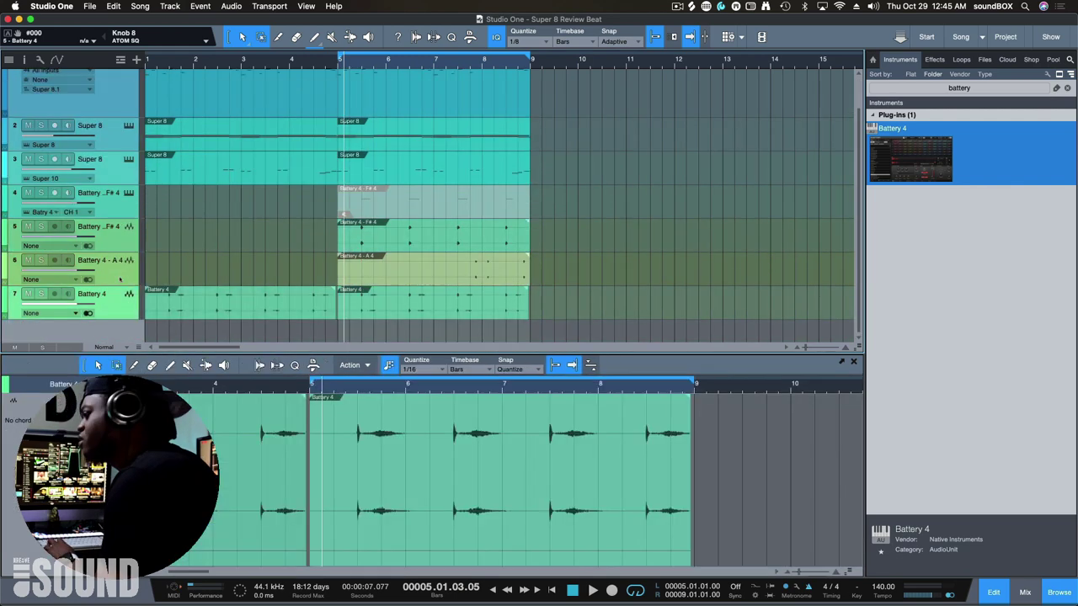
{"action": "left_click", "coordinate": [411, 210]}
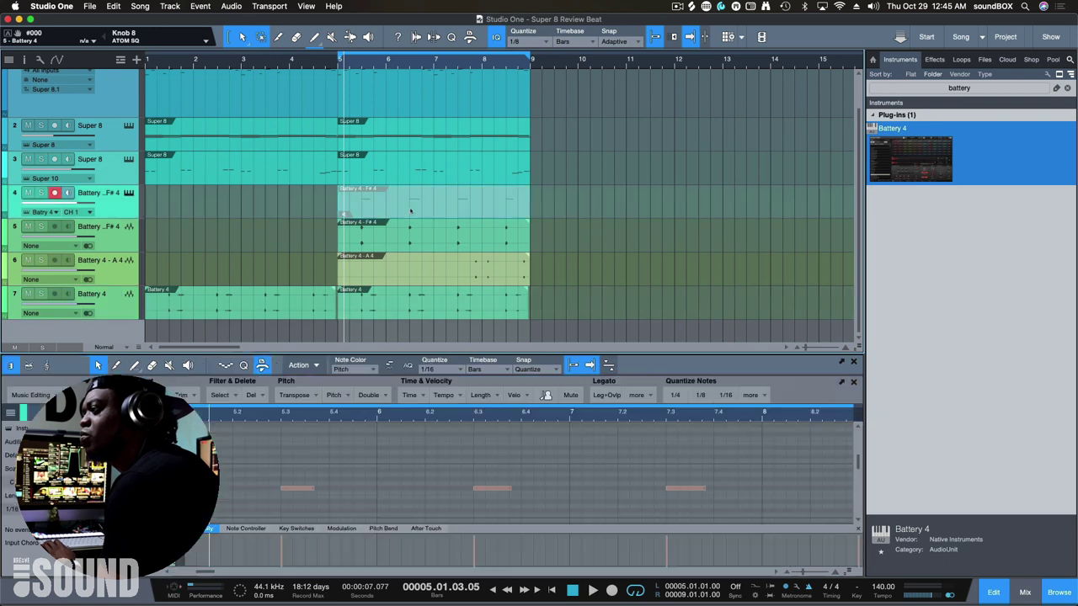
{"action": "key", "text": "Delete"}
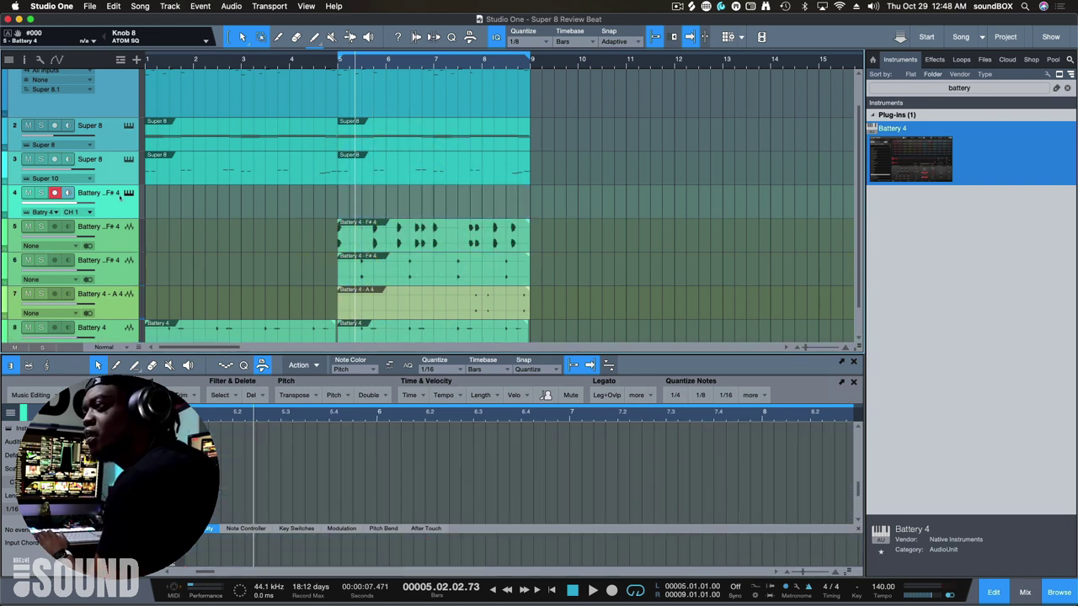
Check Battery 4's Dragon Kit and activate Note Repeat in Single Mode for recording on its instrument track
{"action": "left_click", "coordinate": [128, 193]}
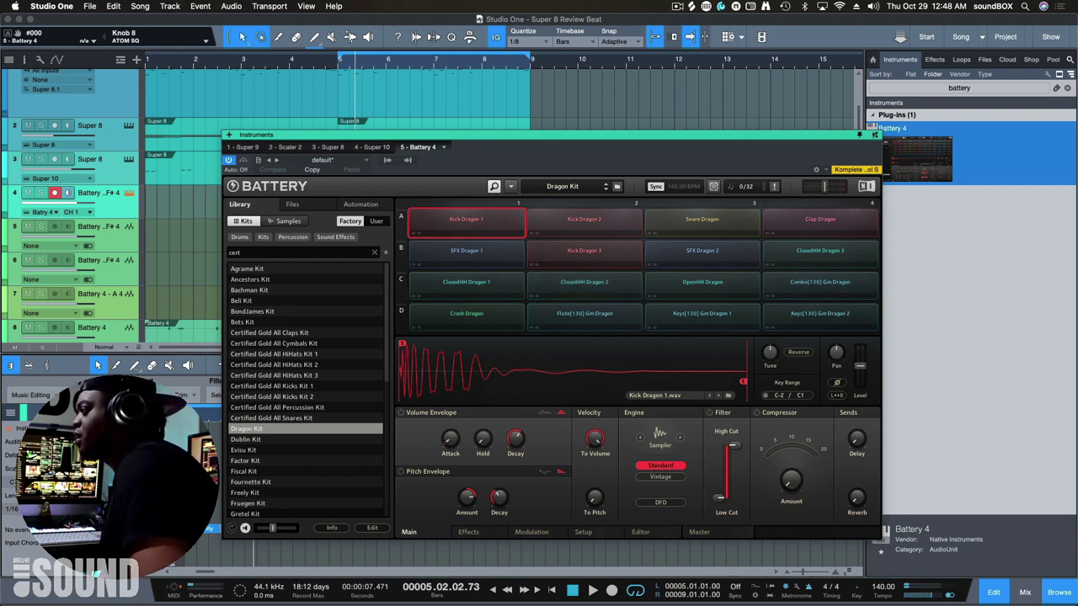
{"action": "left_click", "coordinate": [871, 136]}
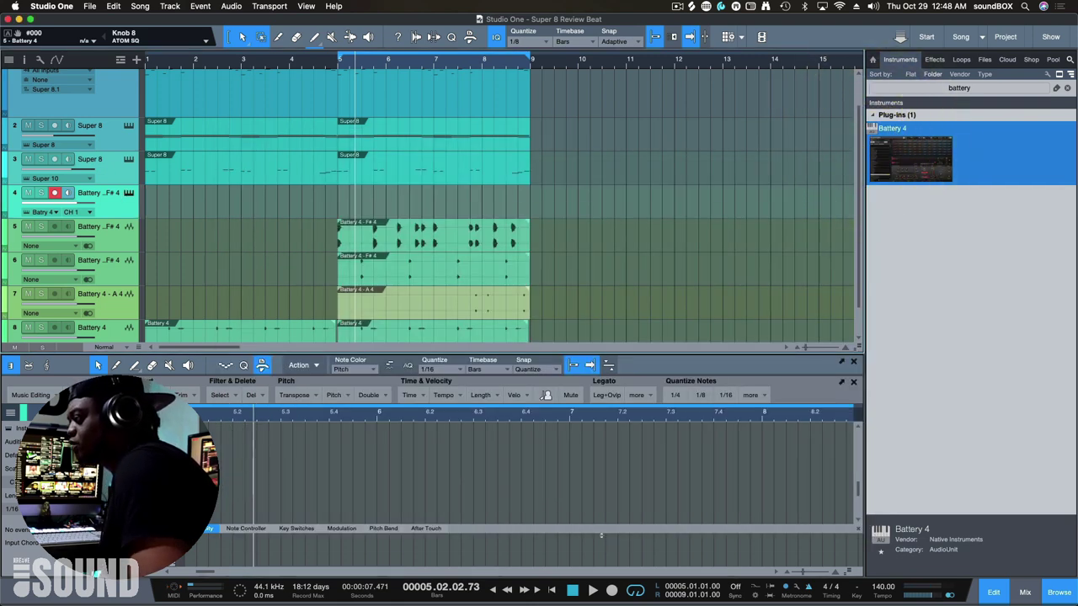
{"action": "left_click", "coordinate": [755, 595]}
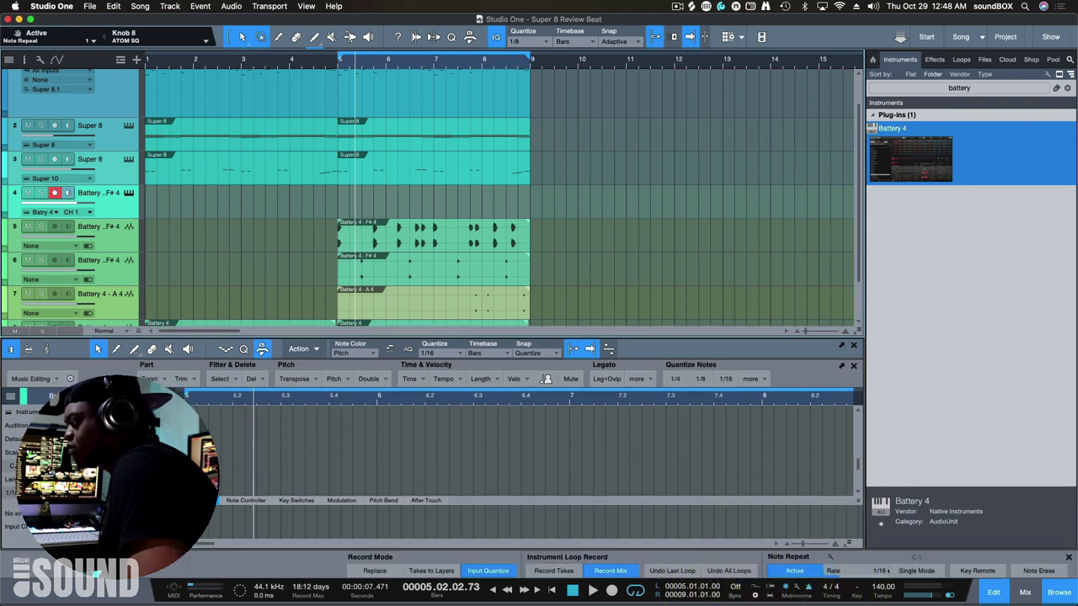
{"action": "left_click", "coordinate": [914, 571]}
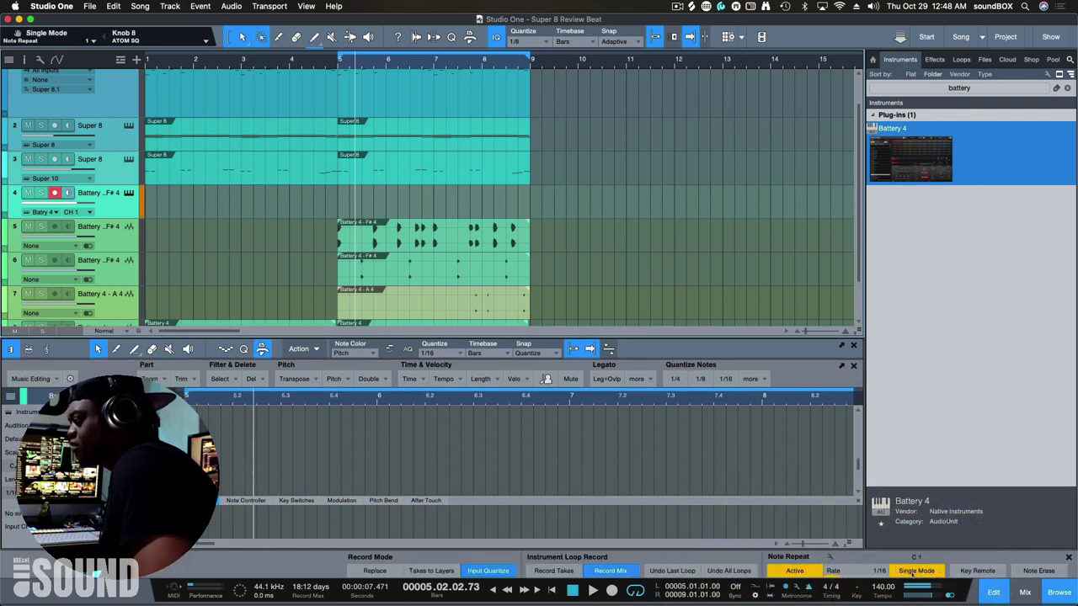